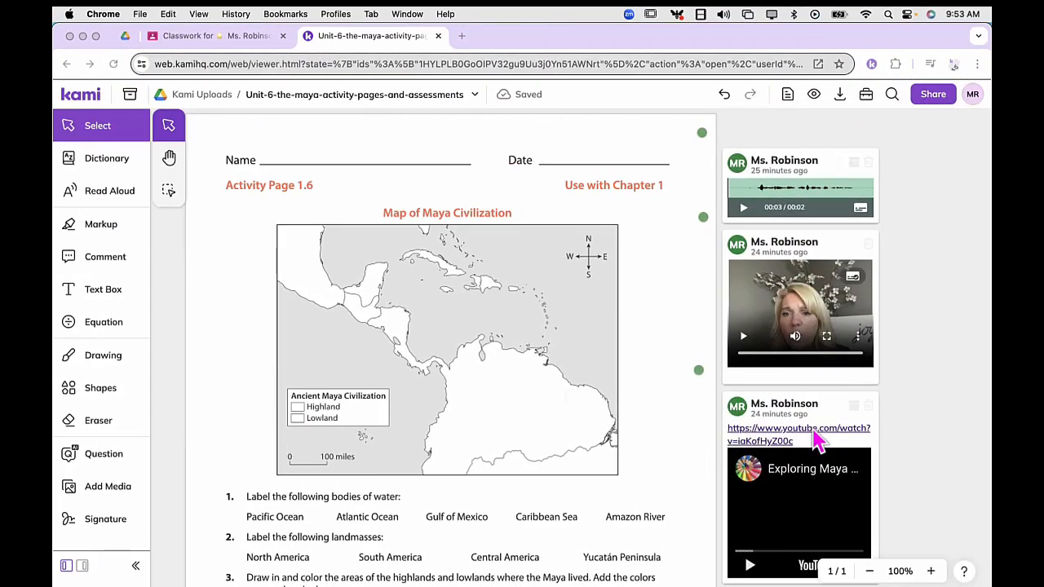
scroll(815, 440, "down", 2)
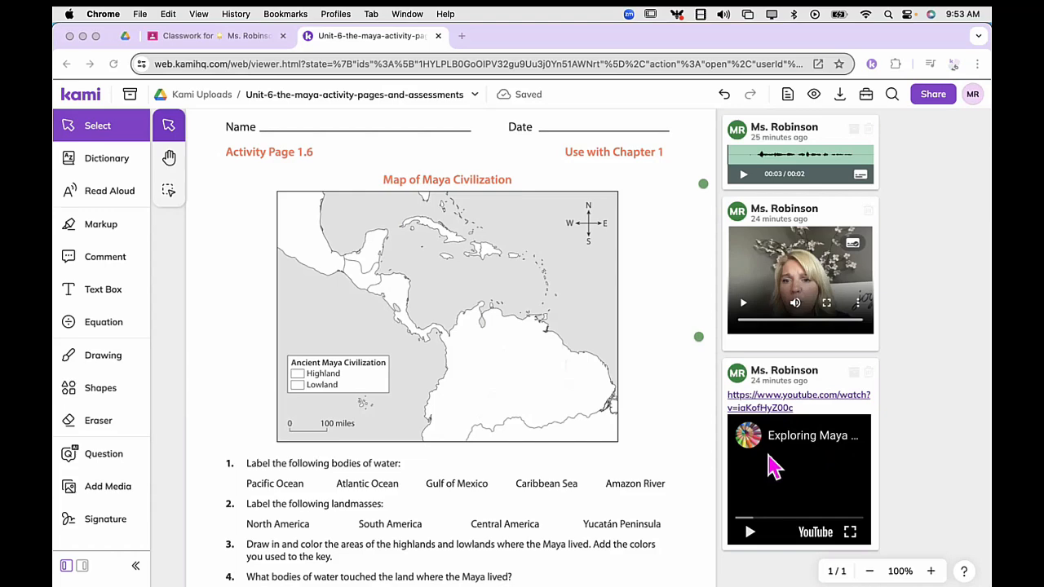
scroll(773, 466, "up", 2)
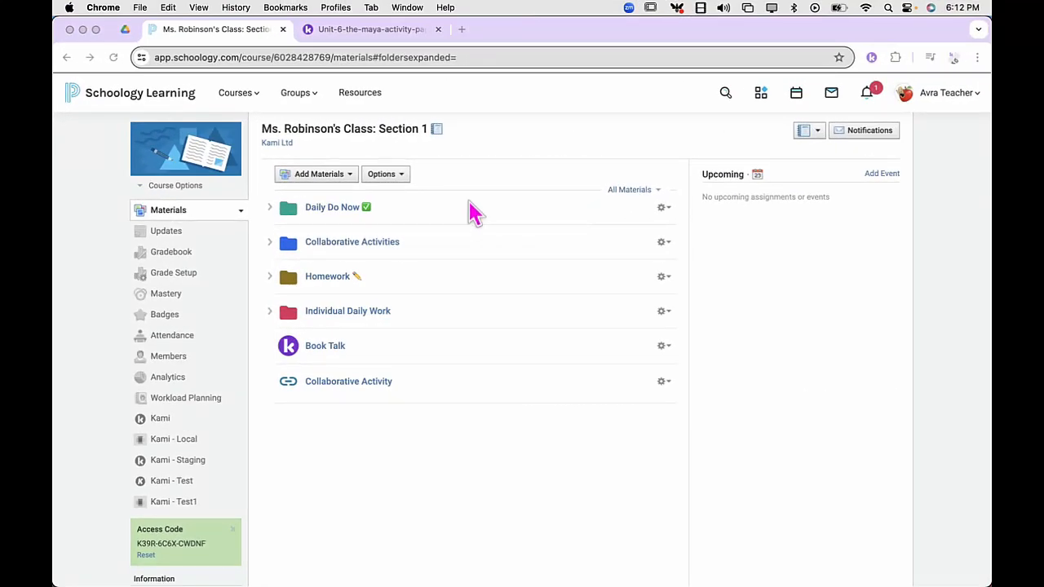
Add a new Kami assignment to the course materials and attach Unit-6-the-maya-activity-pages-and-assessments.pdf from the Kami Uploads folder in Google Drive
left_click(346, 179)
left_click(349, 184)
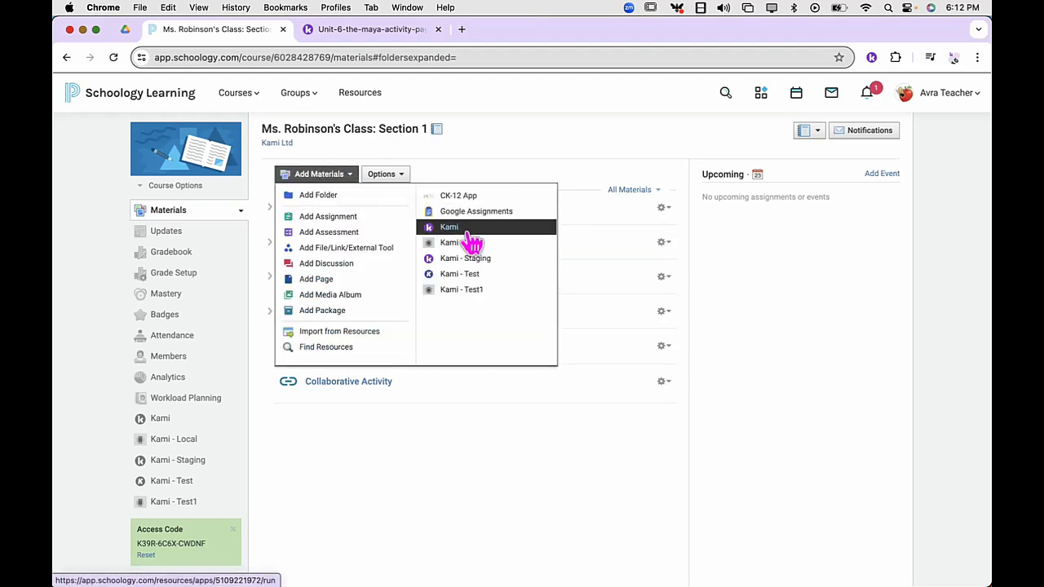
left_click(469, 232)
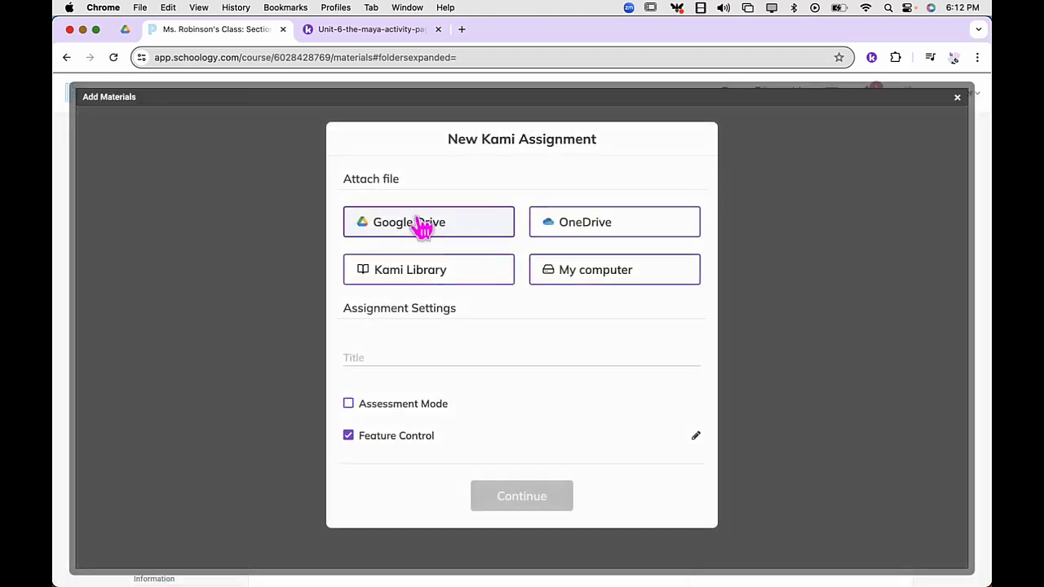
left_click(427, 229)
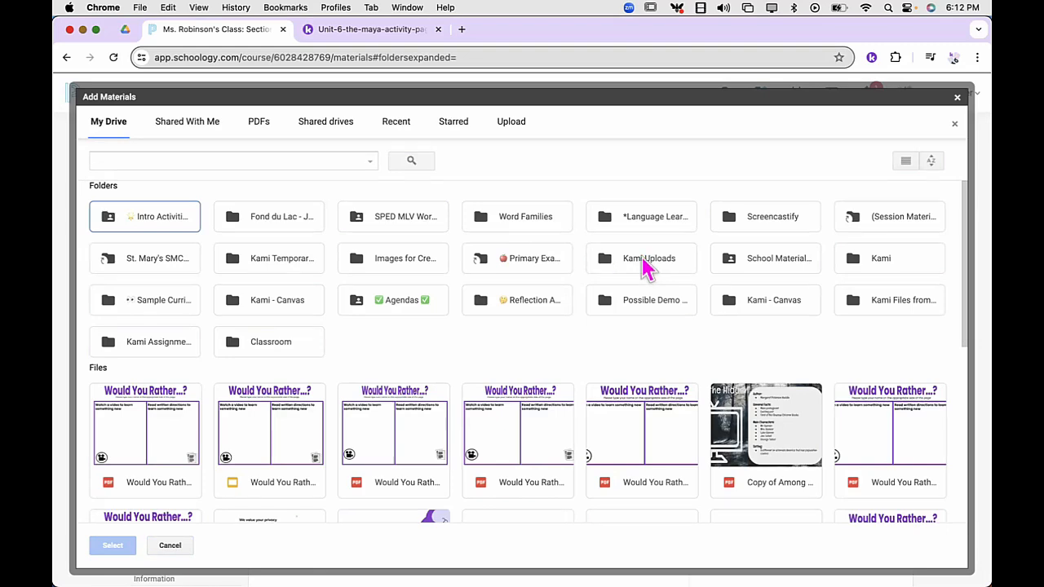
double_click(647, 262)
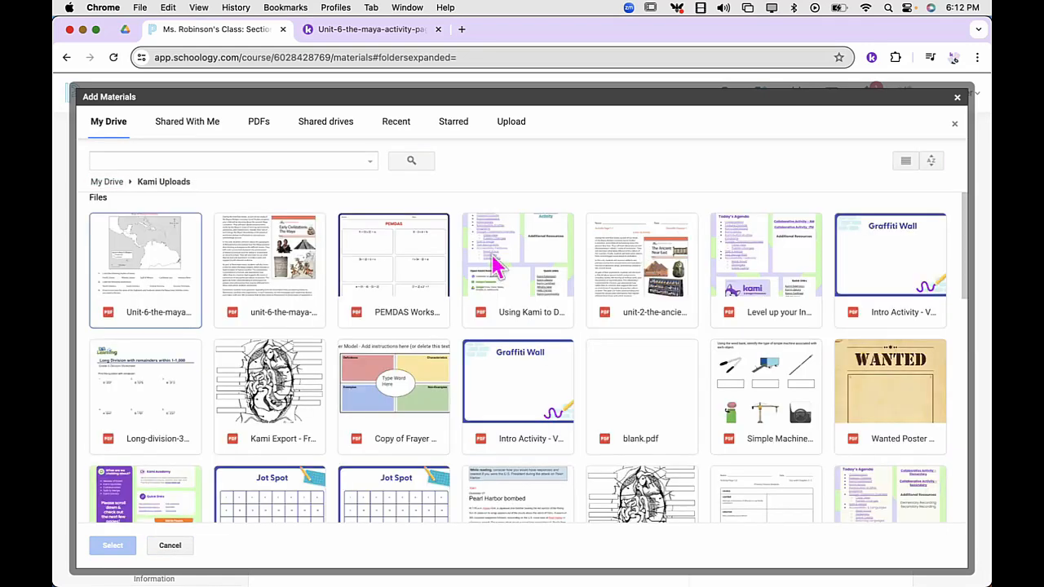
double_click(130, 281)
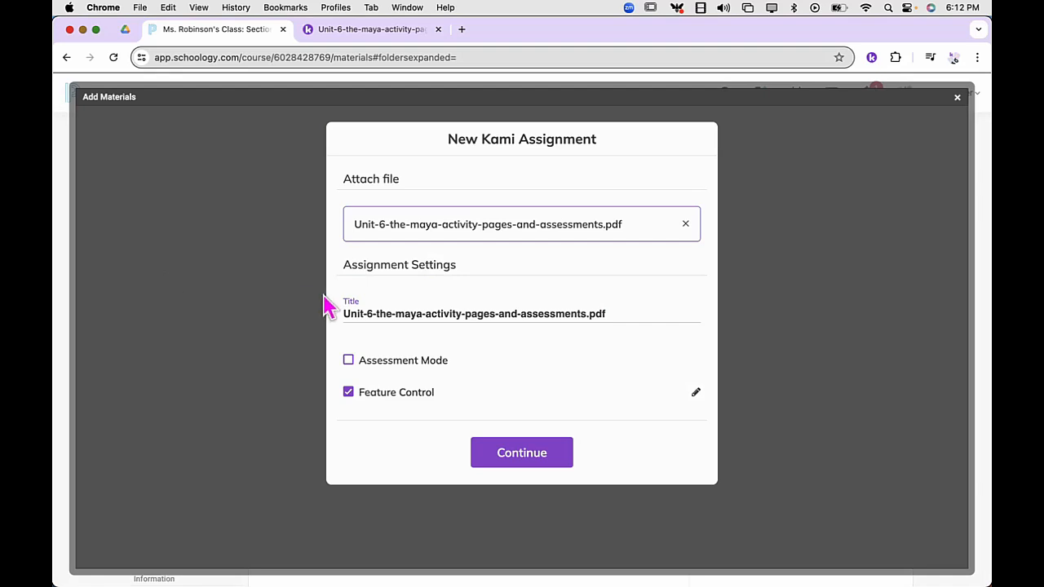
left_click(392, 361)
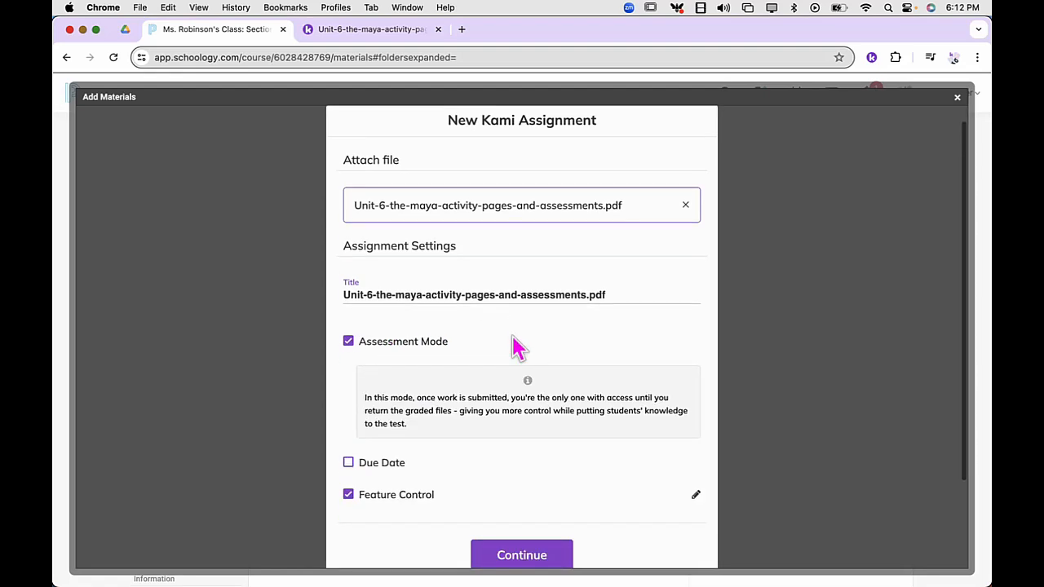
scroll(517, 349, "down", 2)
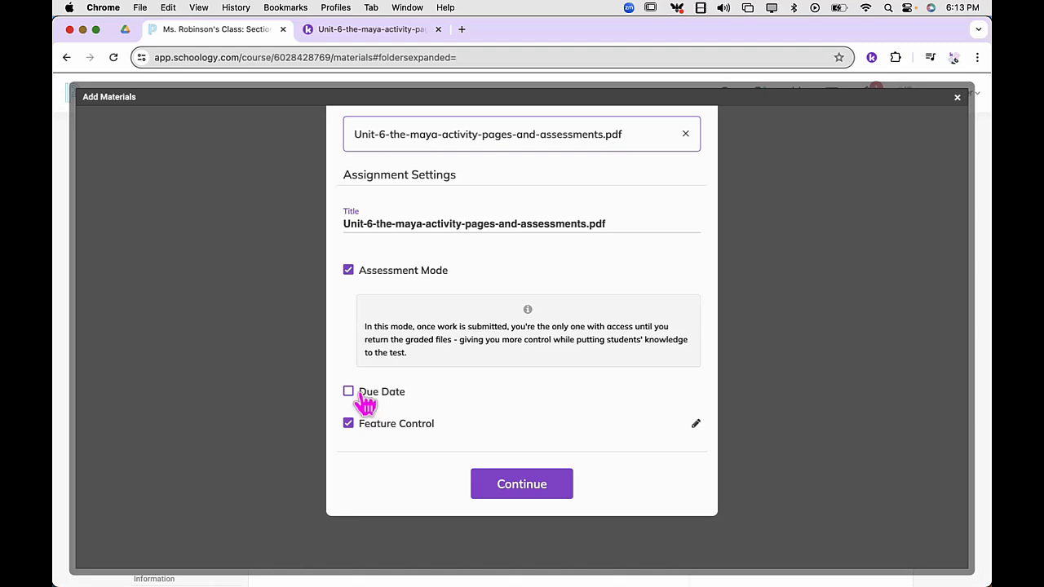
left_click(398, 395)
scroll(443, 438, "down", 2)
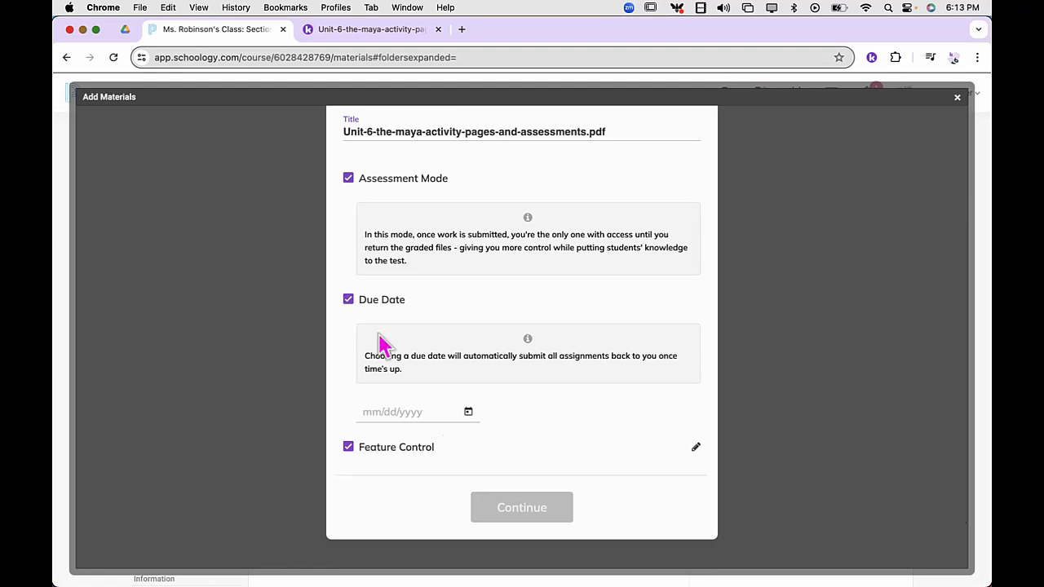
left_click(349, 301)
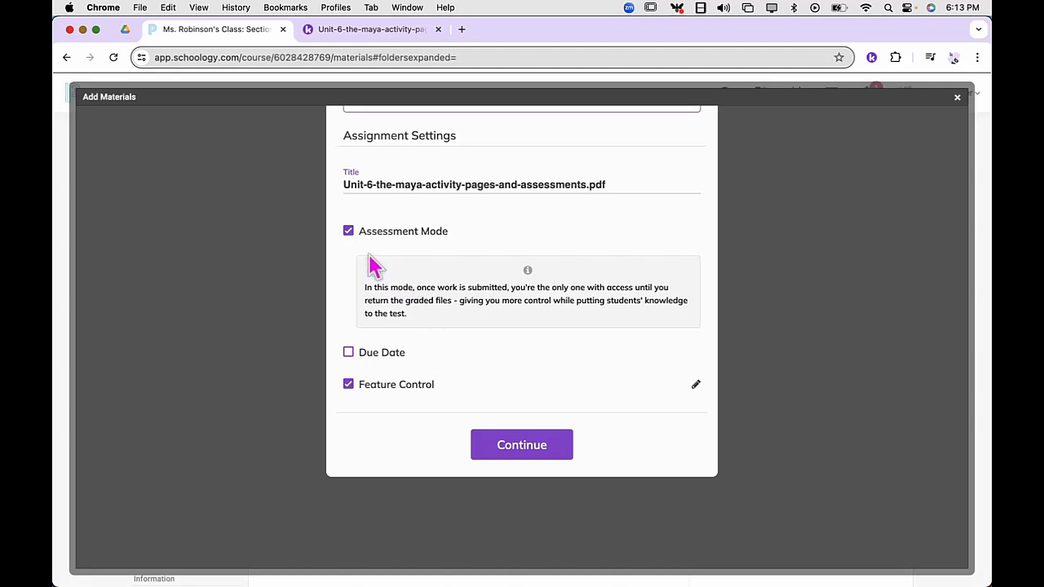
left_click(348, 230)
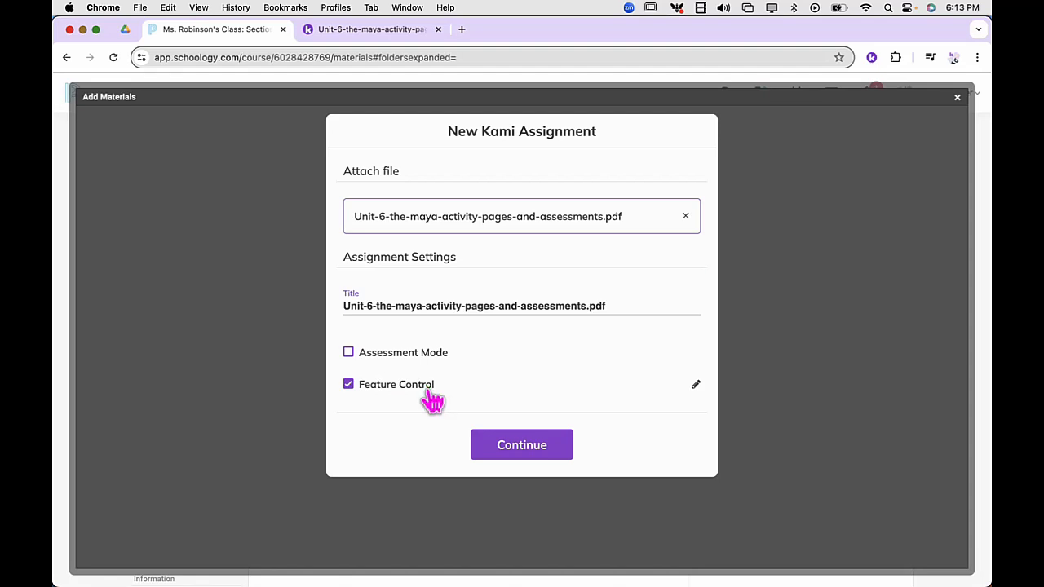
Open the assignment's Feature Control settings and switch all the student tools off
left_click(349, 386)
left_click(349, 386)
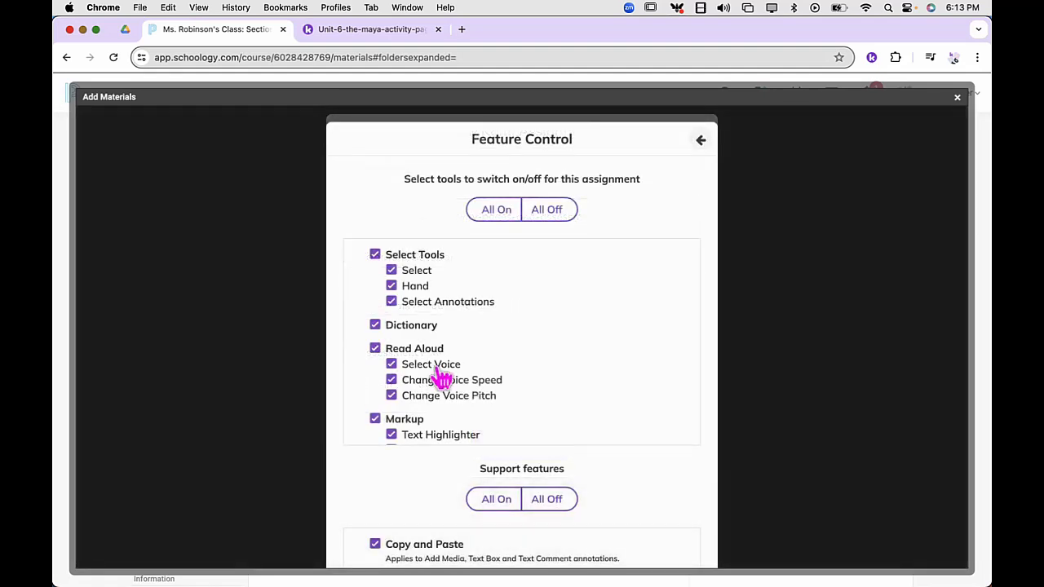
scroll(449, 375, "down", 1)
scroll(448, 375, "down", 10)
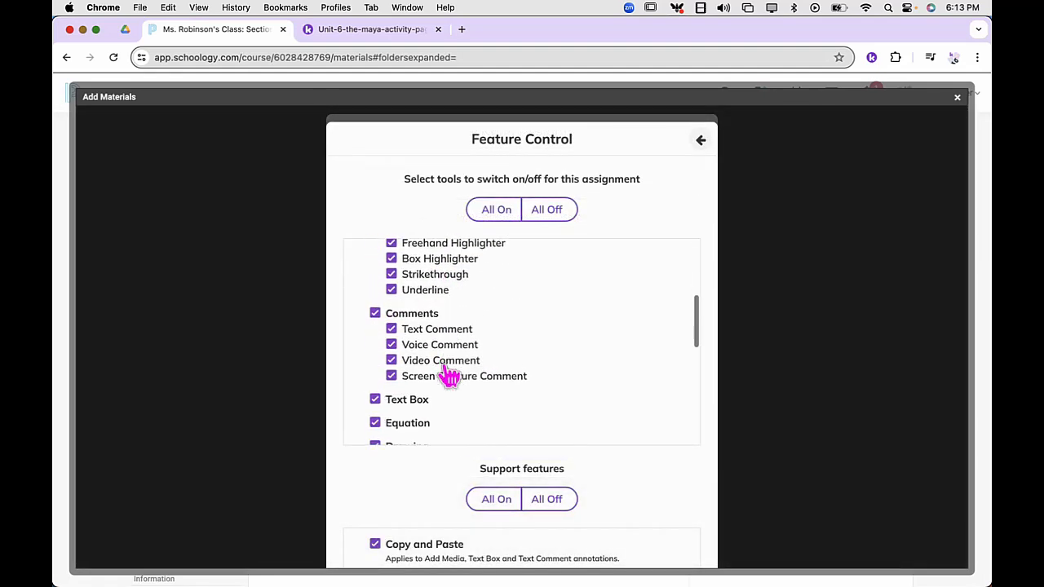
scroll(449, 377, "up", 10)
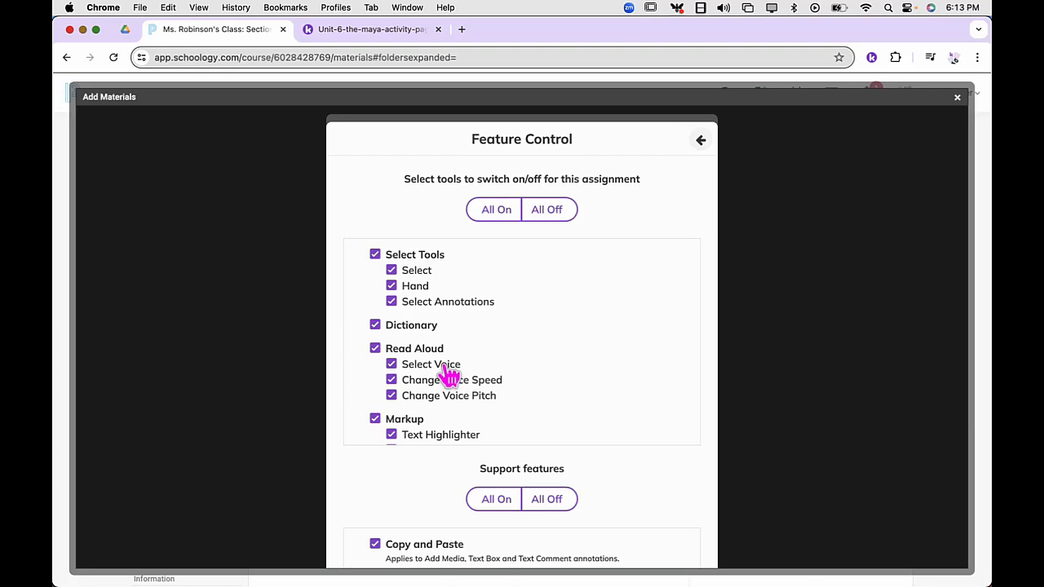
left_click(559, 218)
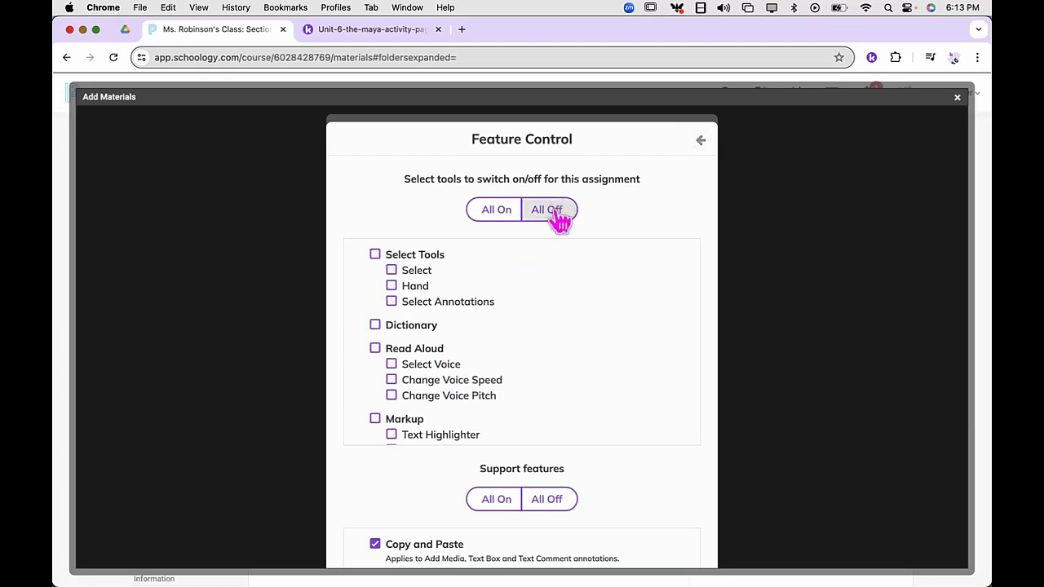
Enable Select, Dictionary, Read Aloud with its voice options, and Text Box for the assignment, and confirm the feature selection
left_click(417, 273)
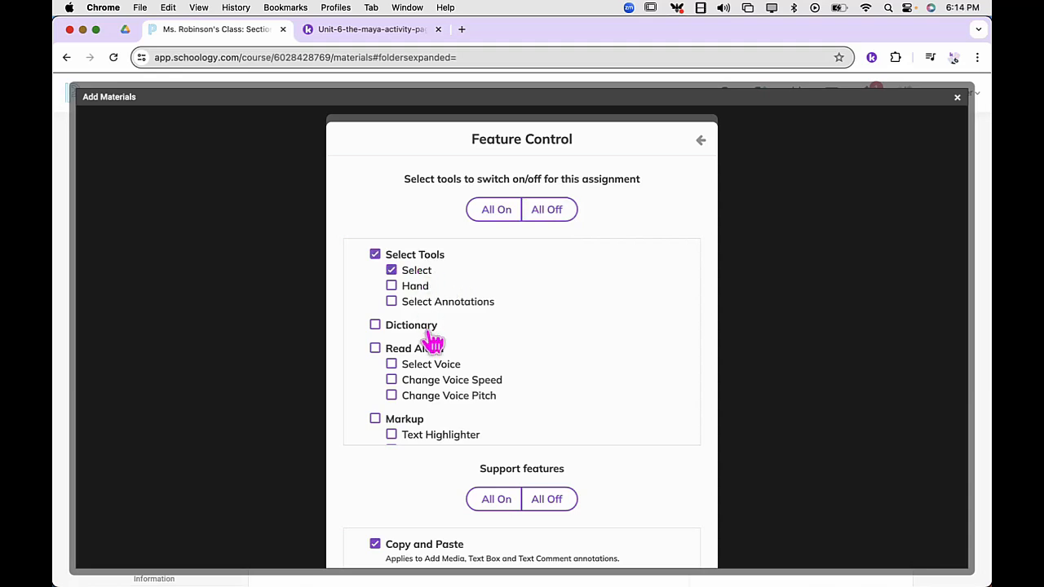
scroll(430, 341, "down", 3)
scroll(406, 250, "up", 3)
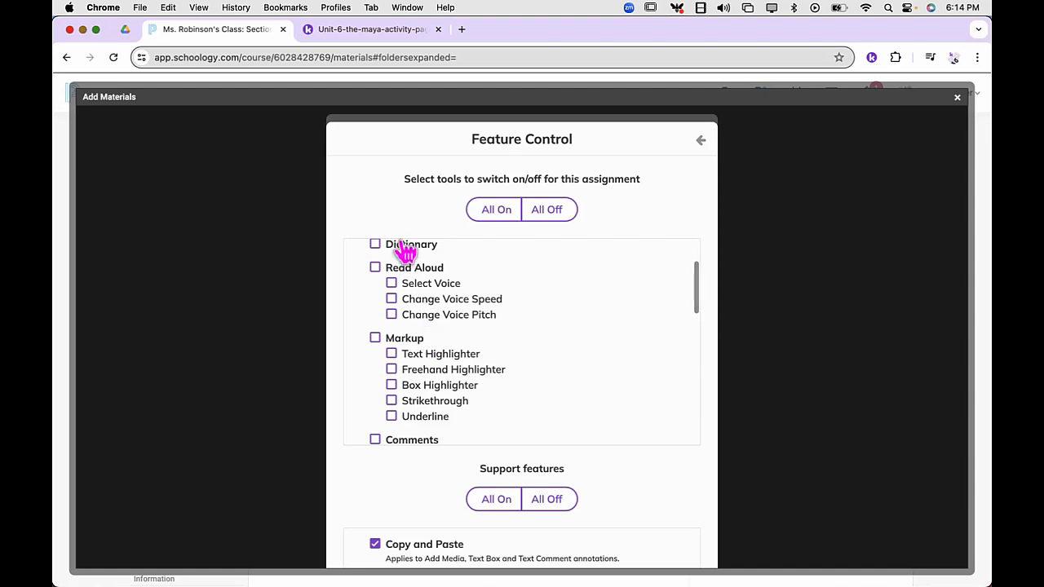
left_click(375, 324)
scroll(378, 366, "down", 1)
left_click(375, 343)
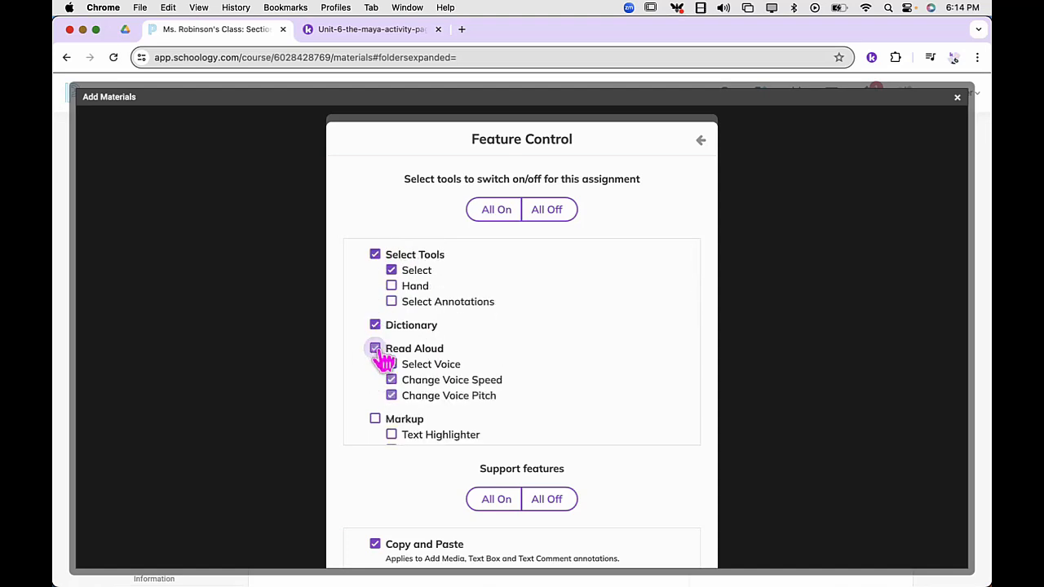
scroll(455, 380, "down", 5)
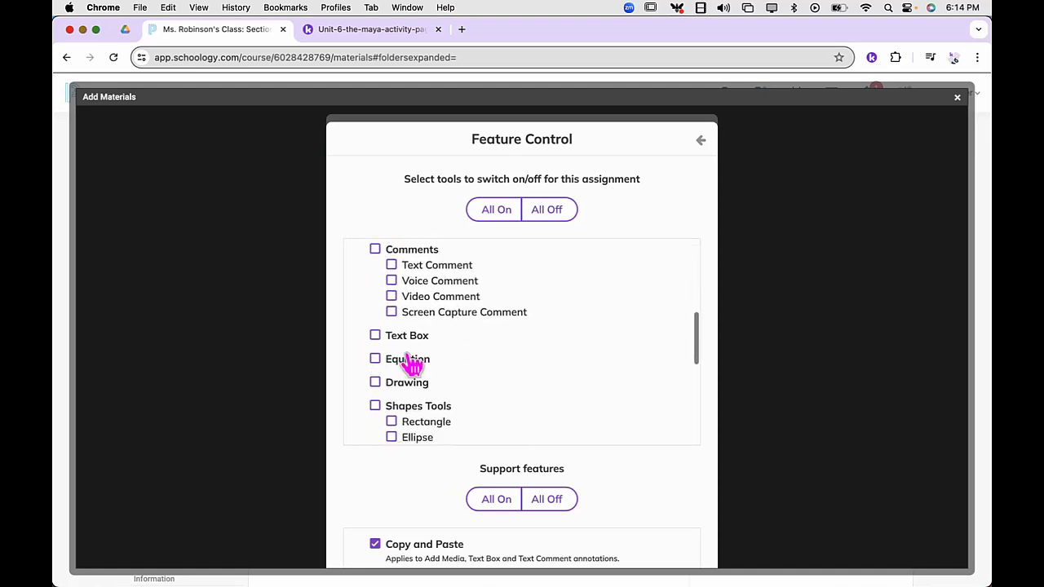
left_click(376, 336)
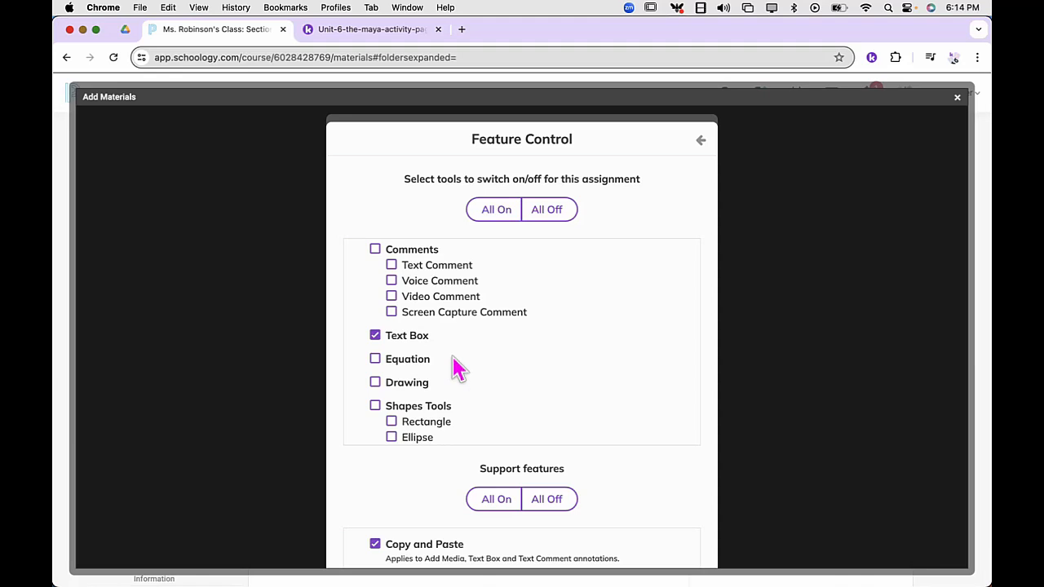
scroll(455, 368, "down", 15)
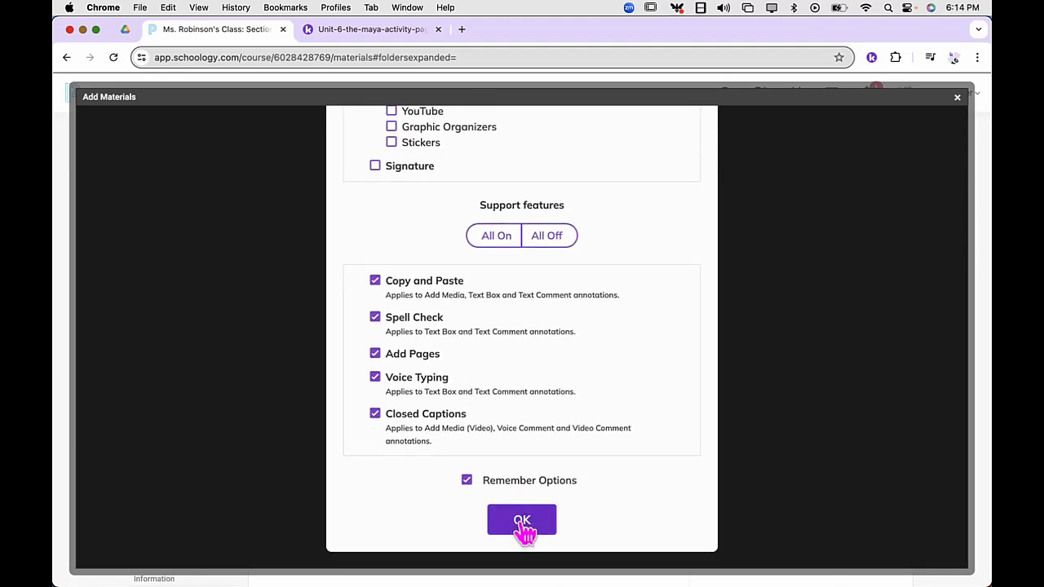
left_click(542, 528)
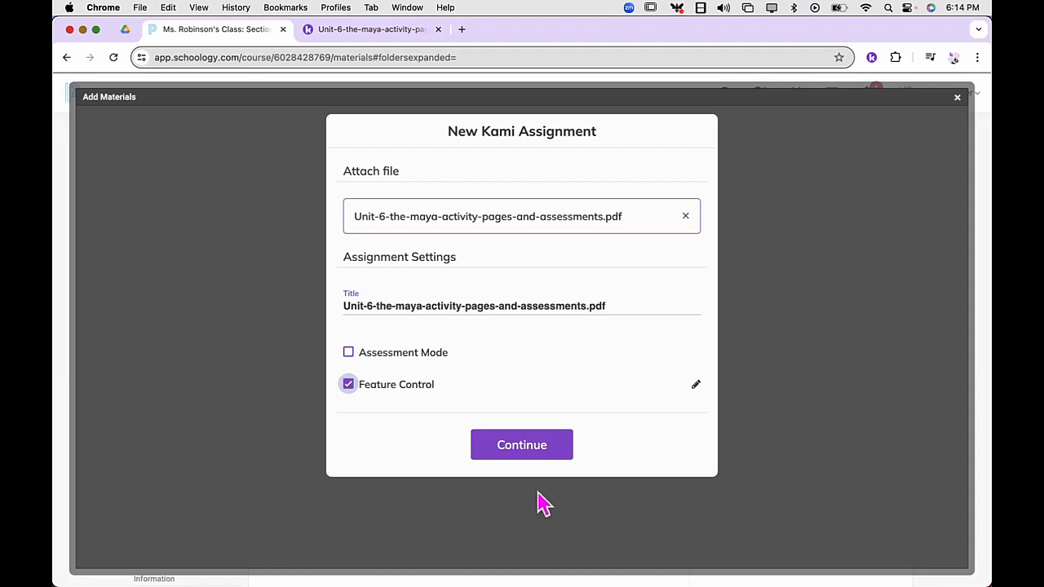
Create the Kami assignment, set its grading category to e.g. Homework, and save the changes
left_click(522, 447)
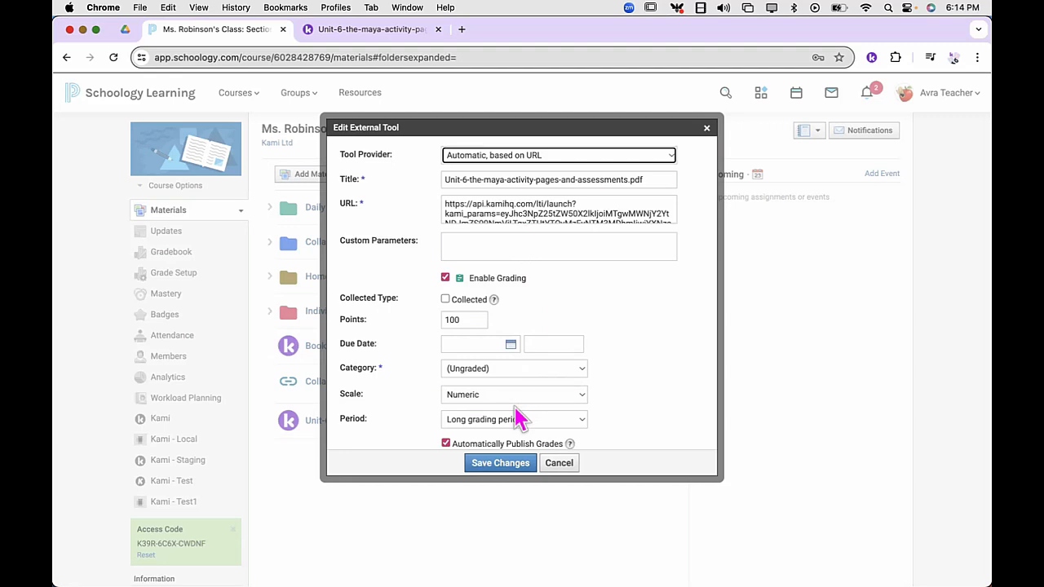
left_click(511, 371)
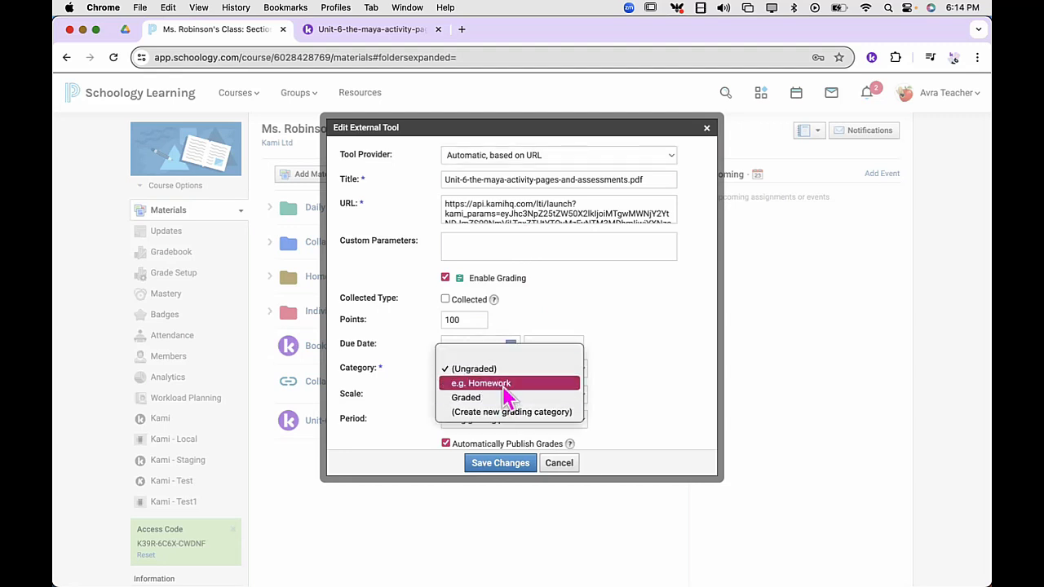
left_click(507, 383)
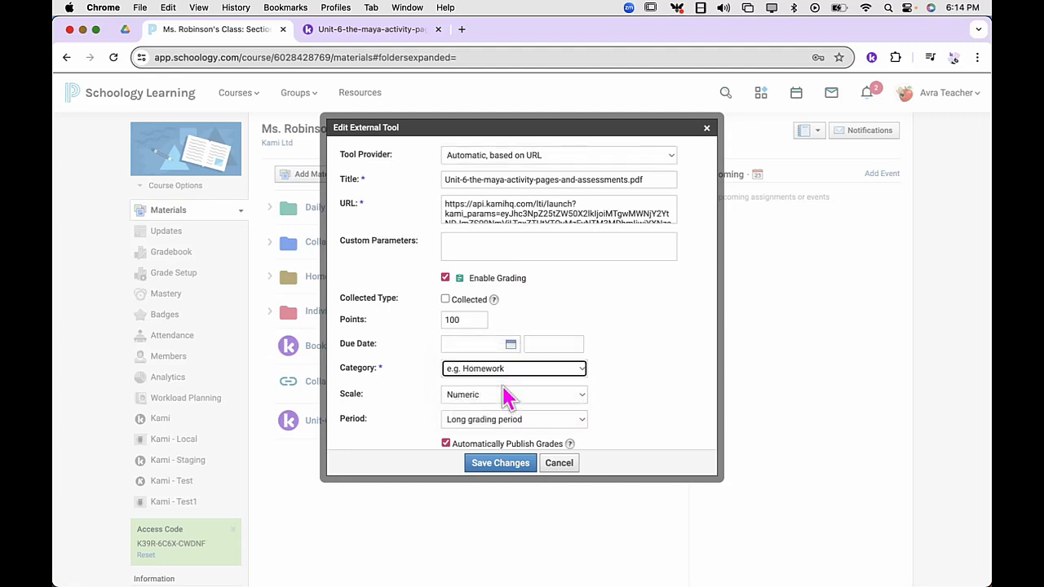
left_click(500, 473)
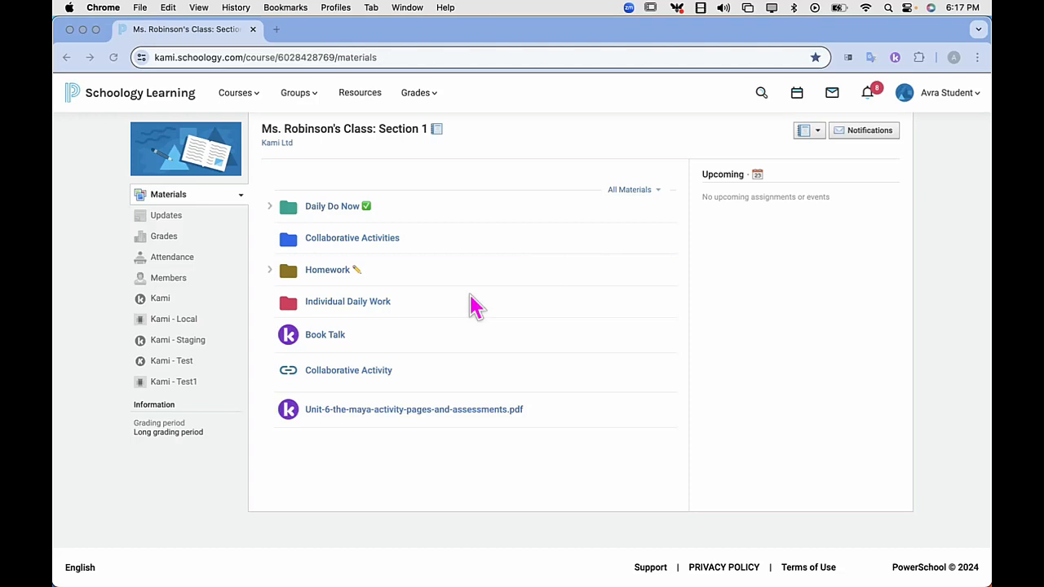
Open the Unit-6-the-maya-activity-pages-and-assessments.pdf assignment in the student's course and expand it to the full window
left_click(406, 411)
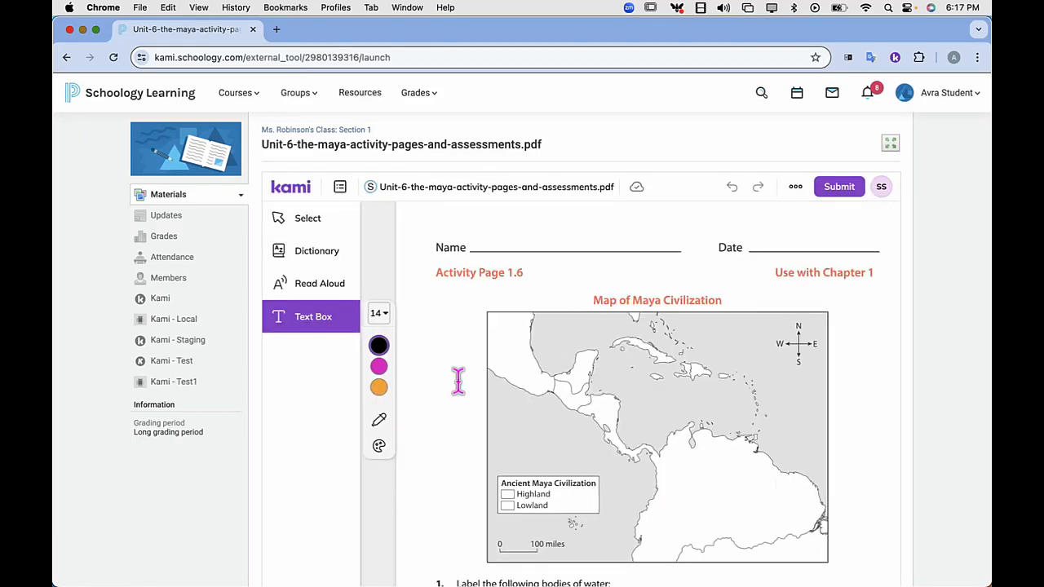
left_click(892, 147)
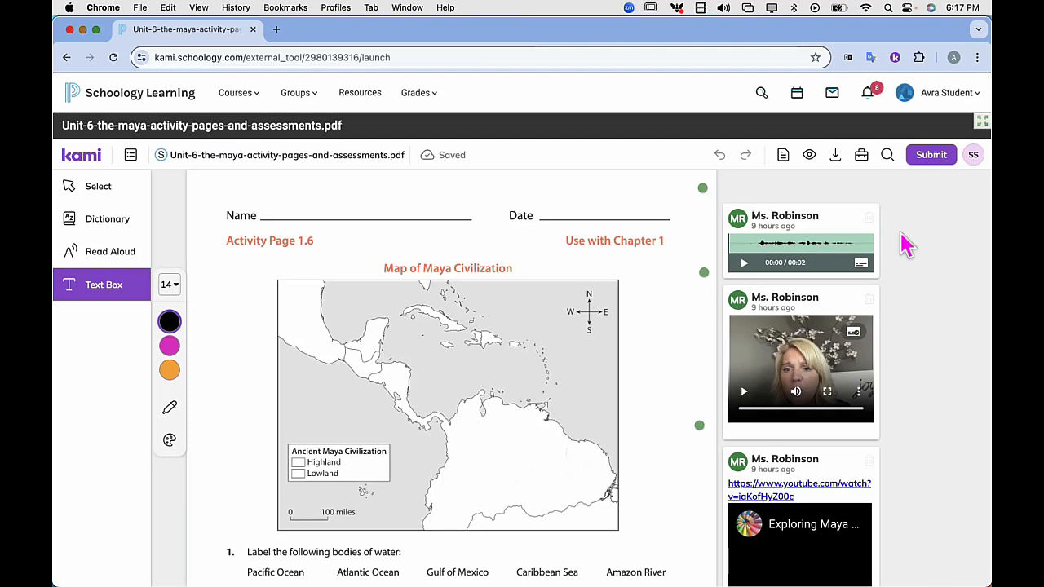
Examine the tools available to the student and the teacher's voice, video and YouTube comments beside the Maya map activity
left_click(113, 254)
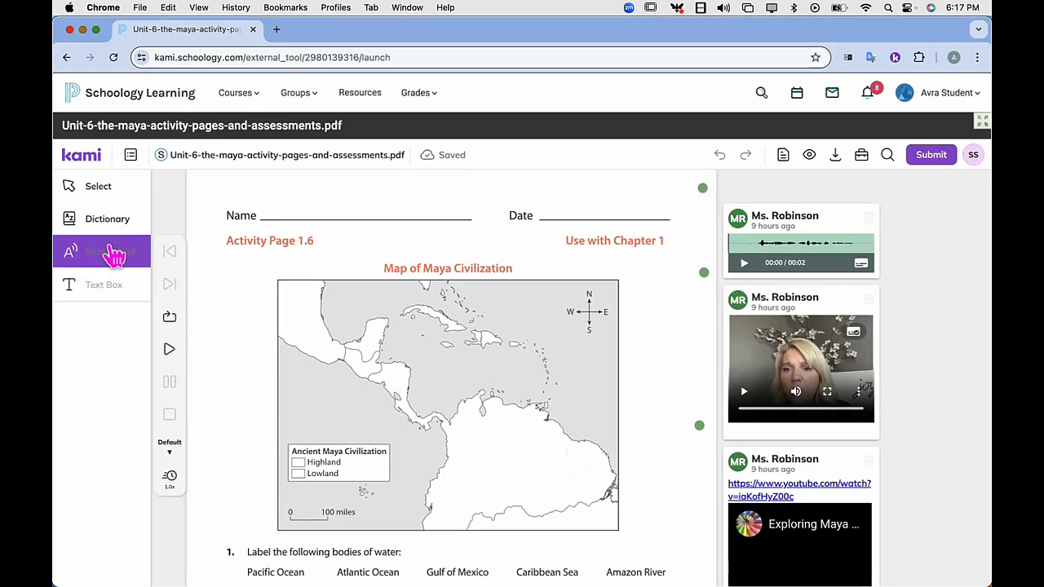
left_click(109, 222)
left_click(105, 191)
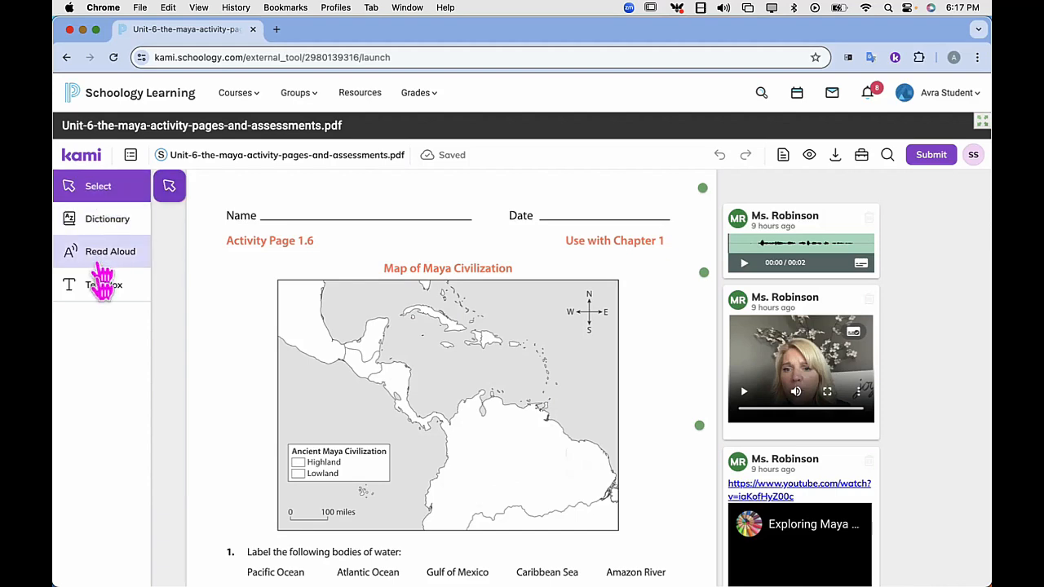
left_click(103, 287)
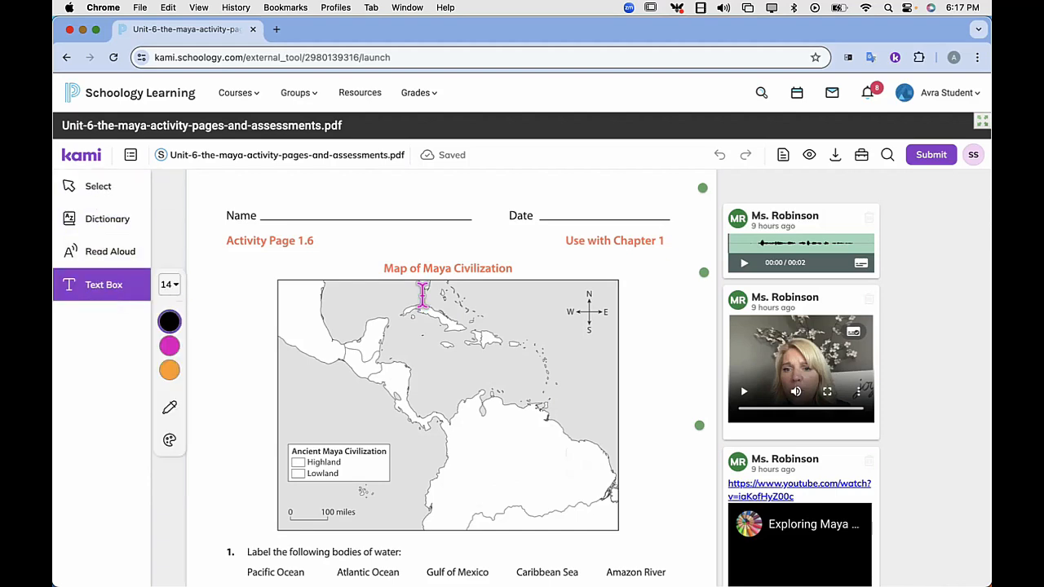
left_click(782, 238)
scroll(780, 226, "down", 2)
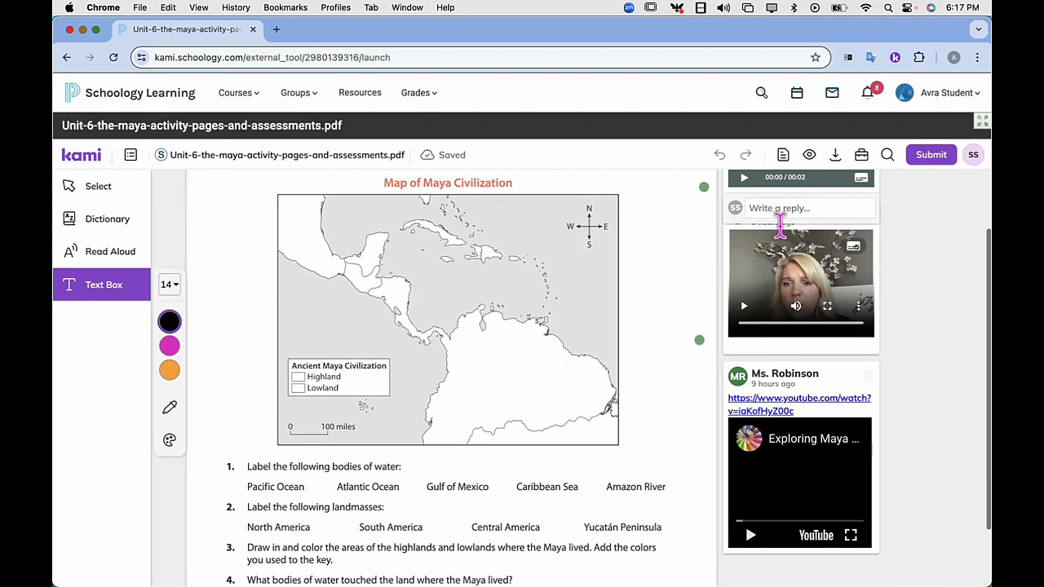
scroll(785, 248, "up", 3)
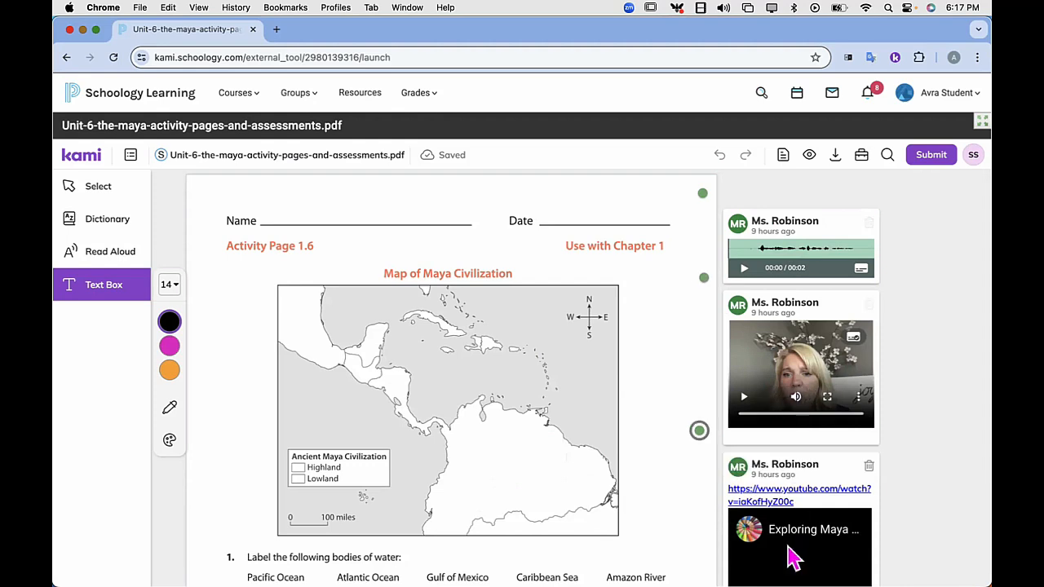
scroll(792, 561, "down", 3)
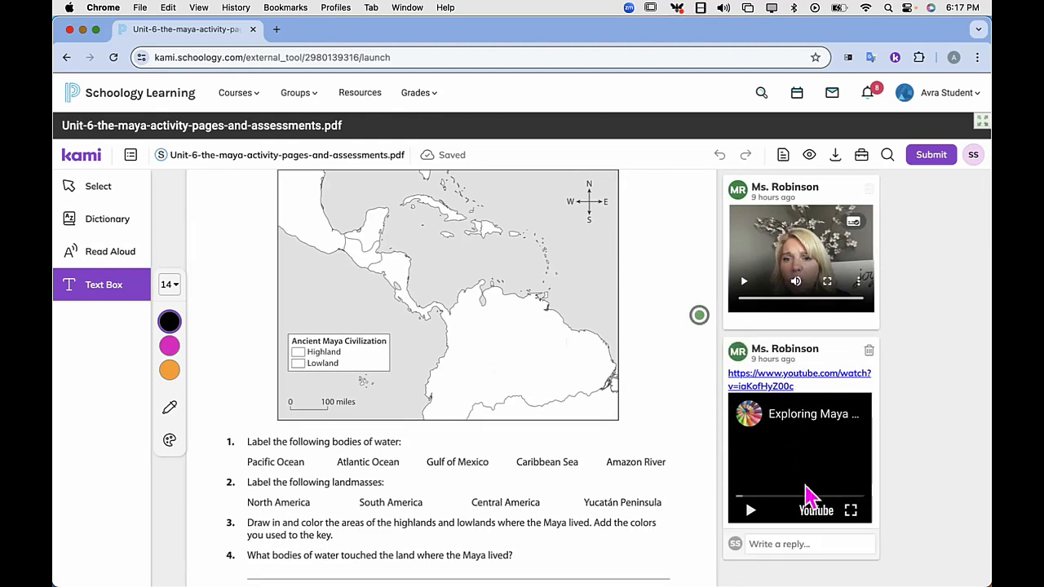
Label the Maya map with the text boxes "South America" on the southern landmass and "Central America" in the map's northwest corner
scroll(524, 461, "down", 4)
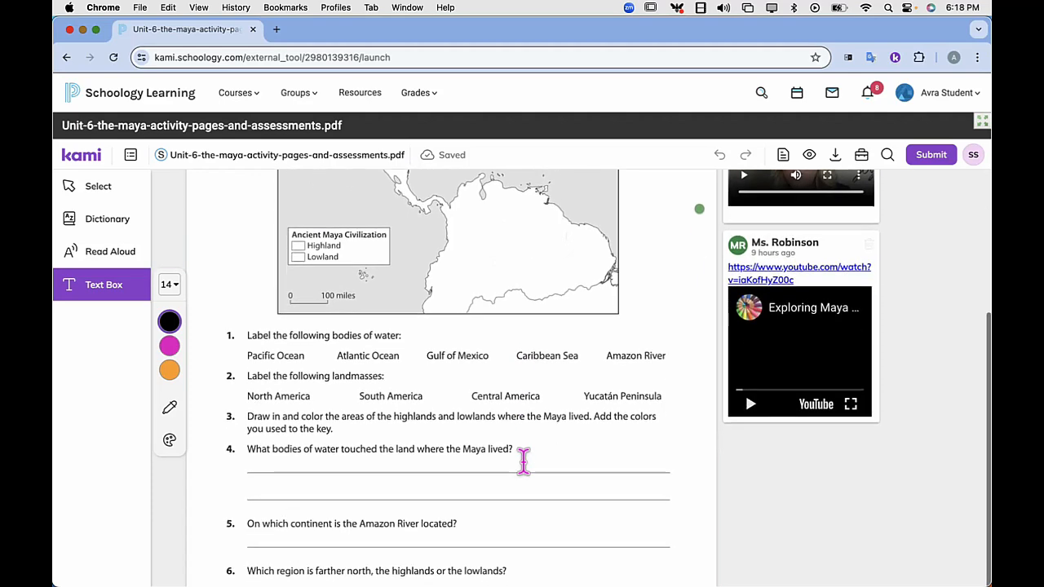
scroll(524, 462, "up", 4)
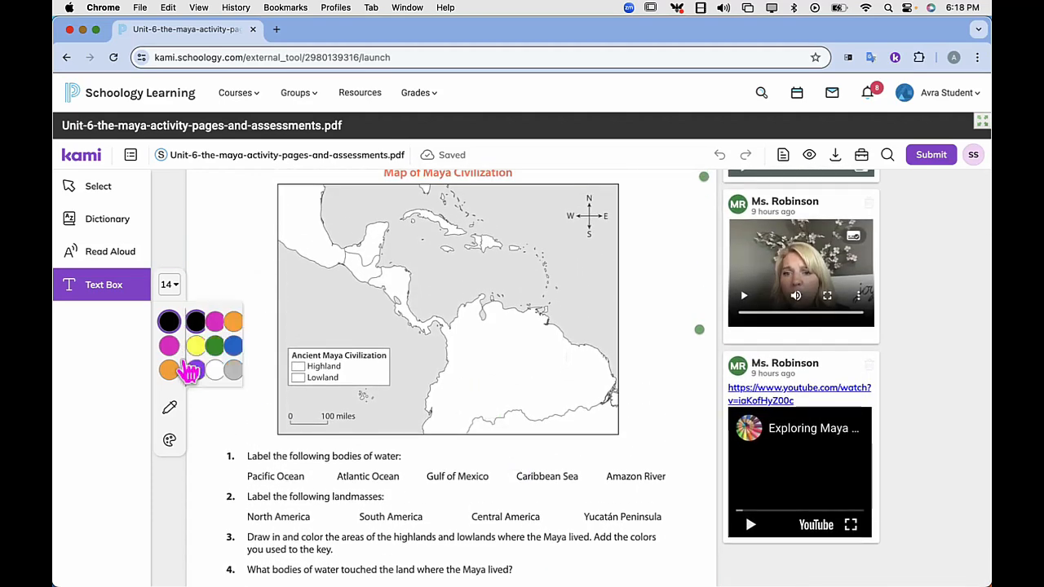
left_click(471, 366)
type("South America")
left_click(291, 216)
left_click(291, 216)
type("Central America")
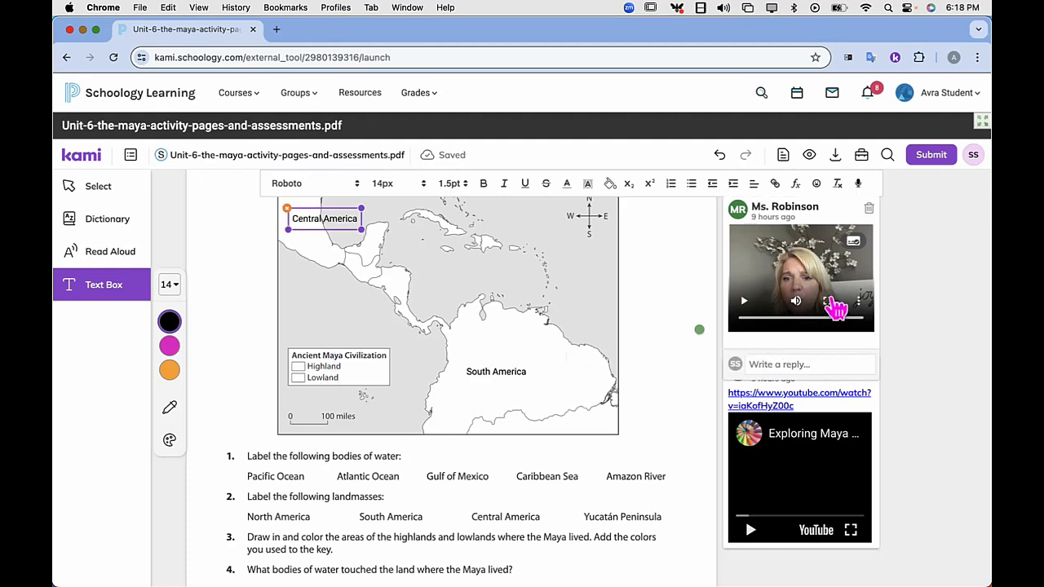
Submit the student's completed Unit-6-the-maya-activity-pages-and-assessments.pdf work and confirm the submission
left_click(935, 160)
left_click(933, 157)
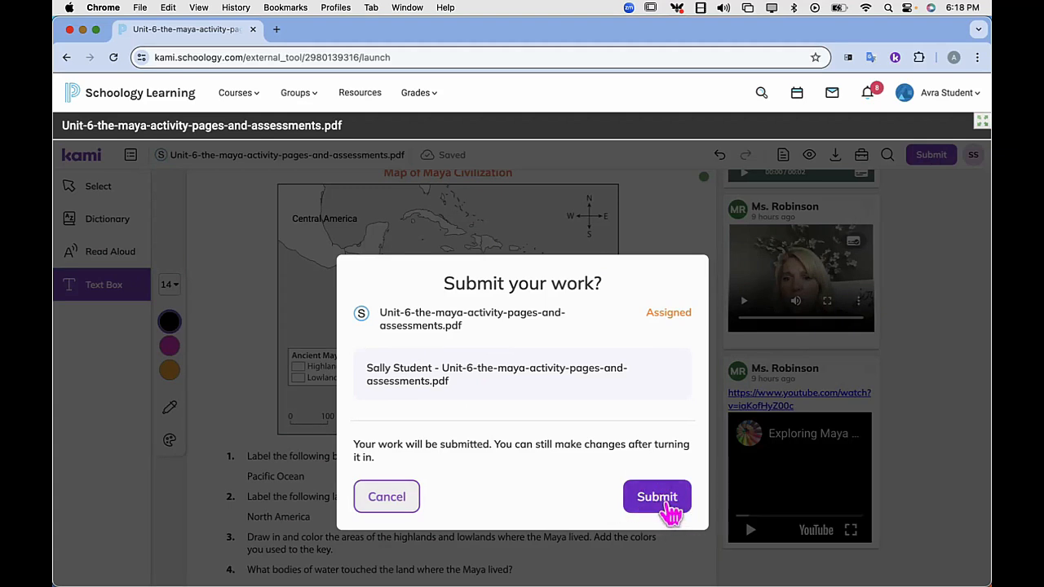
left_click(662, 499)
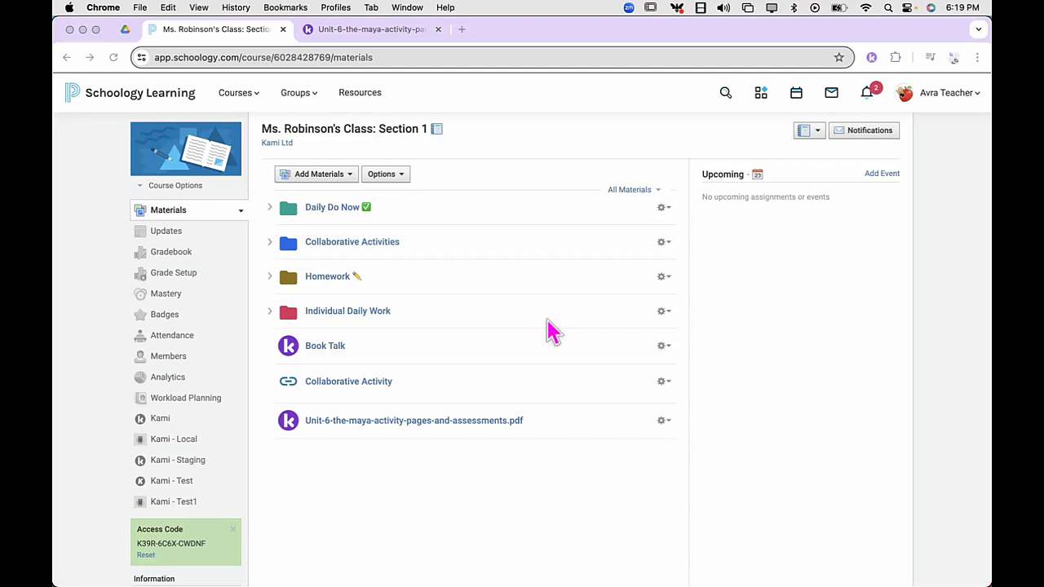
Open the Unit-6-the-maya-activity-pages-and-assessments.pdf assignment in the grader from the teacher's course and expand it to the full window
left_click(424, 447)
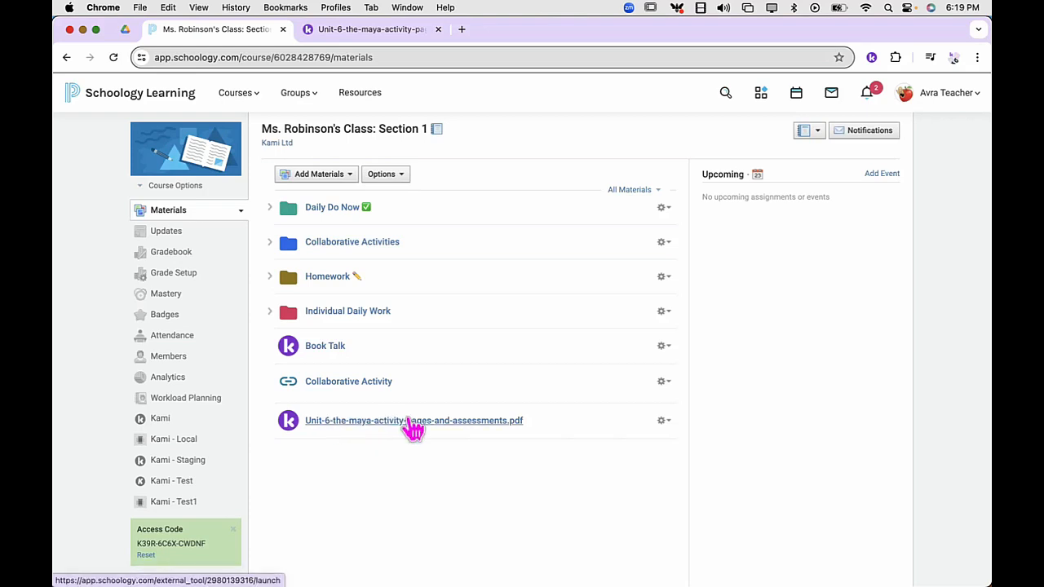
left_click(413, 421)
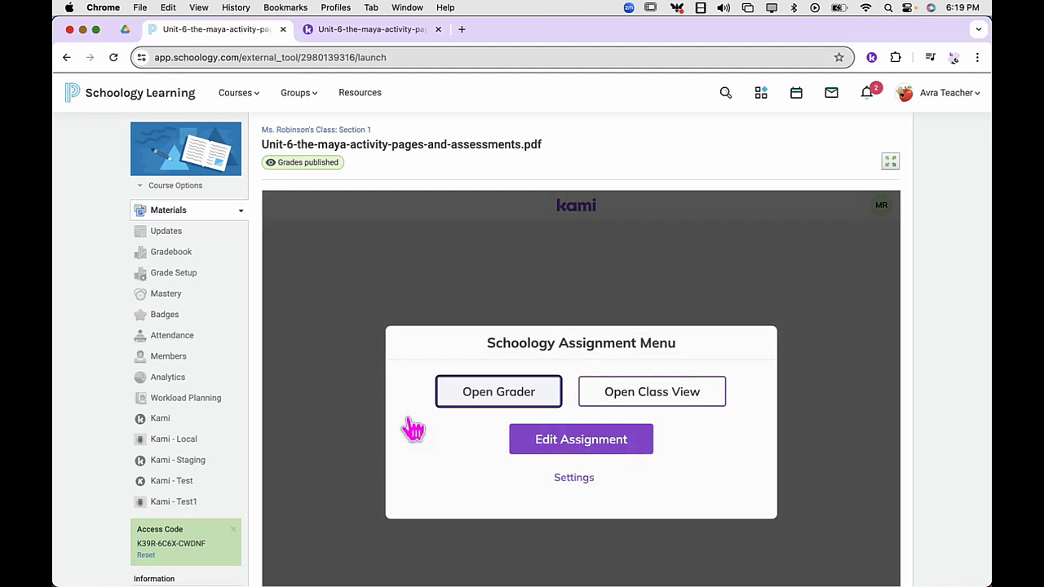
left_click(531, 399)
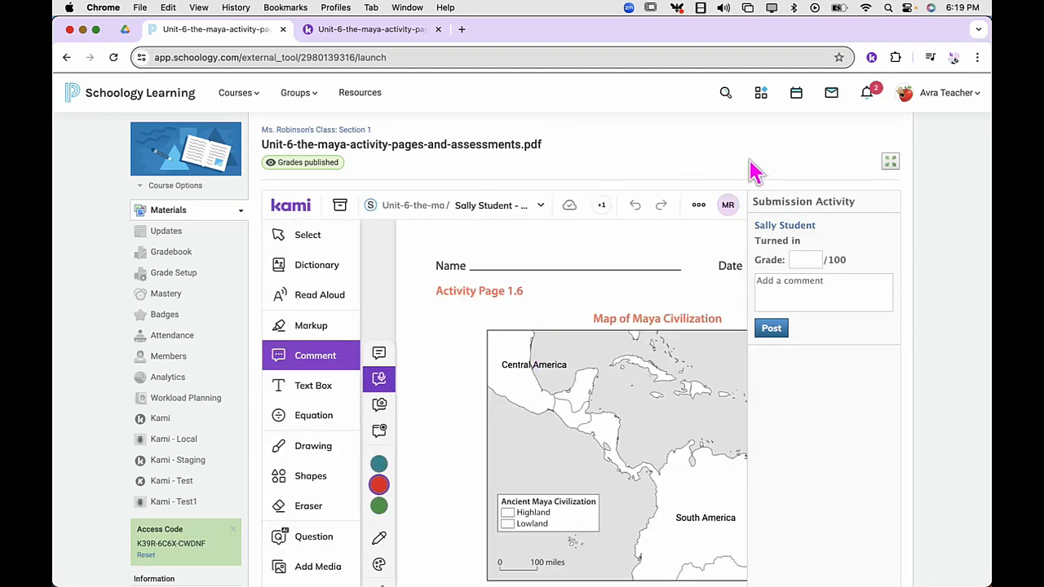
left_click(890, 163)
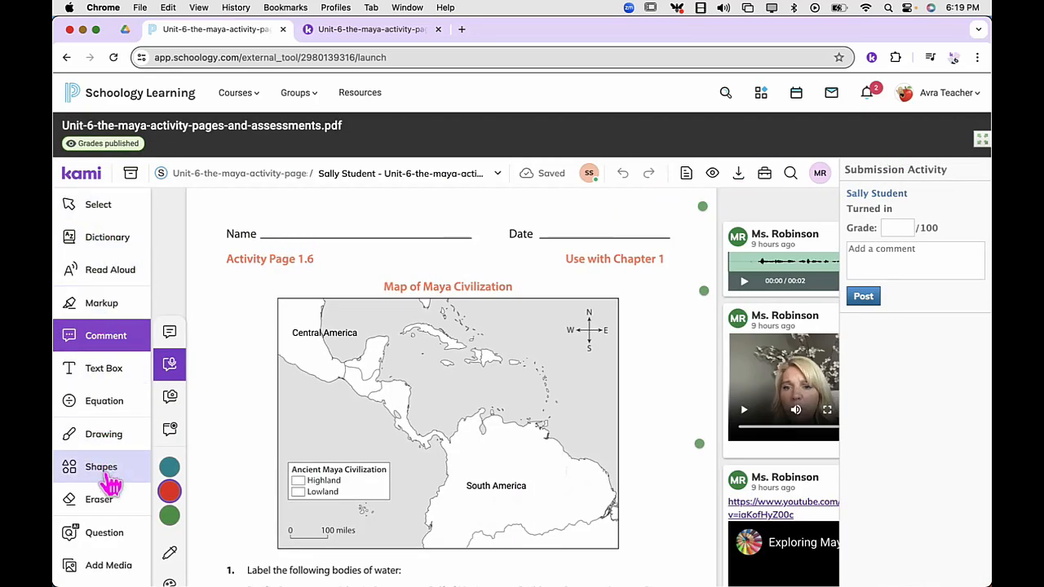
Draw a red bracket beside questions 3 to 6 of the student's submission and a red question mark over questions 4 and 5
scroll(73, 477, "down", 2)
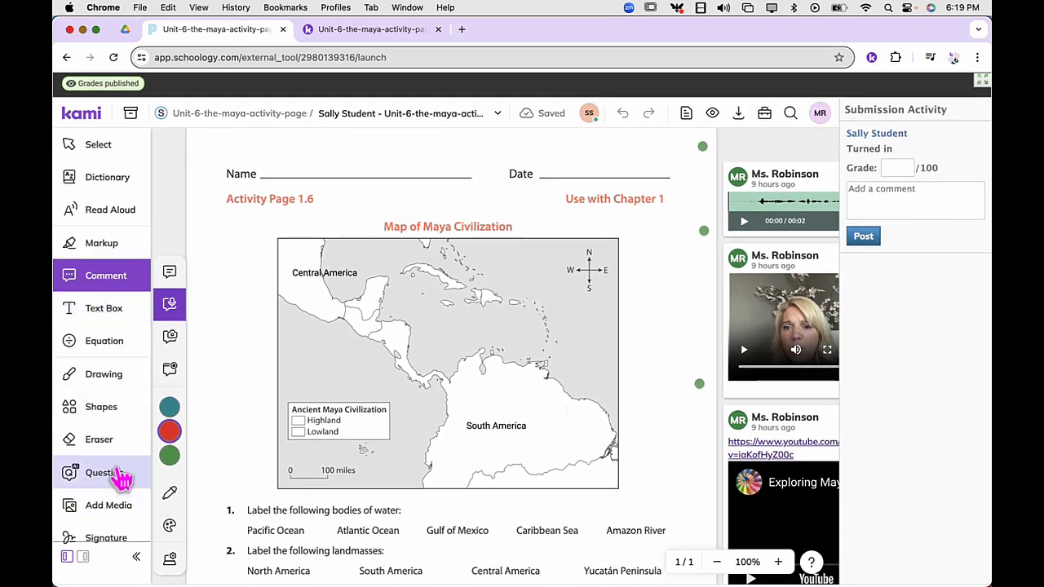
scroll(309, 361, "down", 5)
scroll(308, 360, "down", 2)
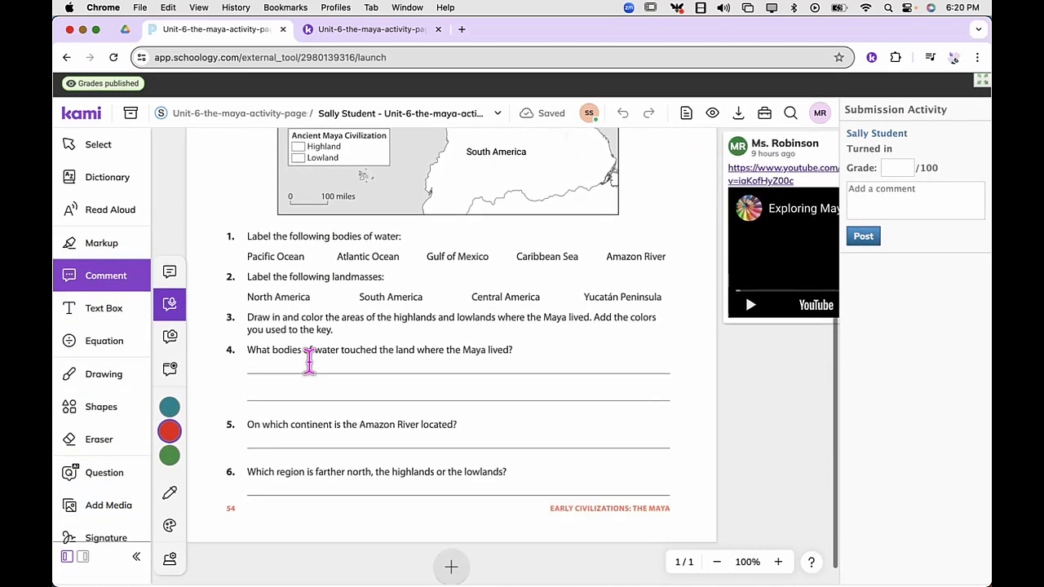
left_click(97, 371)
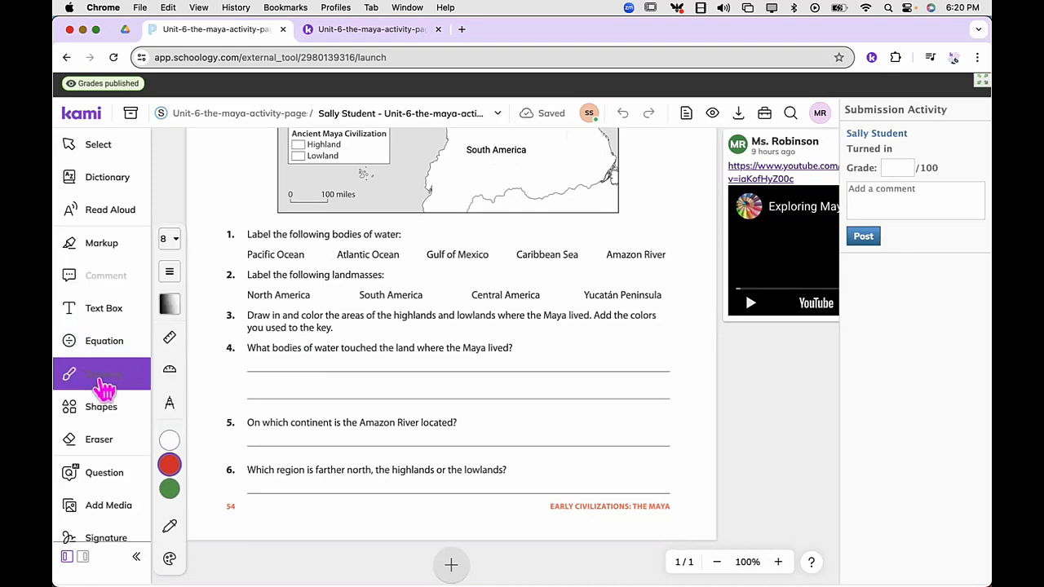
mouse_move(240, 302)
left_mouse_down()
mouse_move(213, 310)
mouse_move(200, 529)
mouse_move(259, 522)
left_mouse_up()
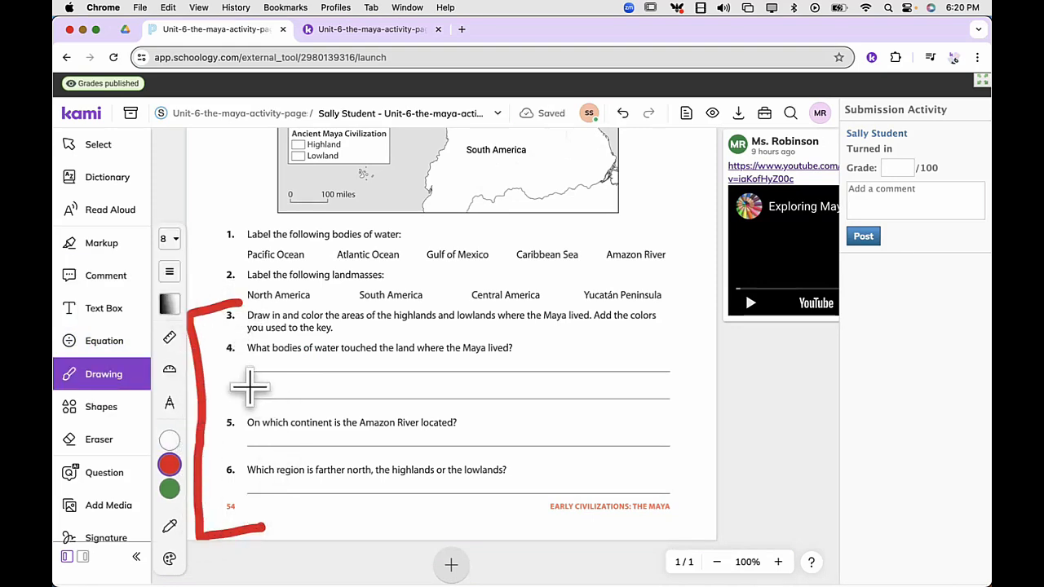
left_click_drag(242, 389, 271, 428)
left_click(285, 449)
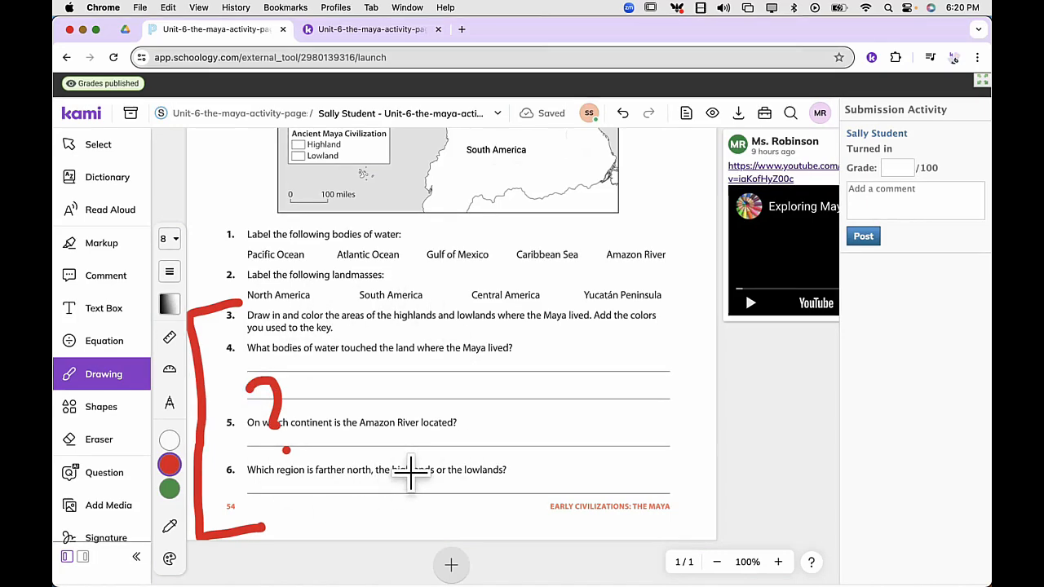
Switch to the Comment tool on the student's submission and return the assignment to its normal embedded size
scroll(407, 331, "up", 5)
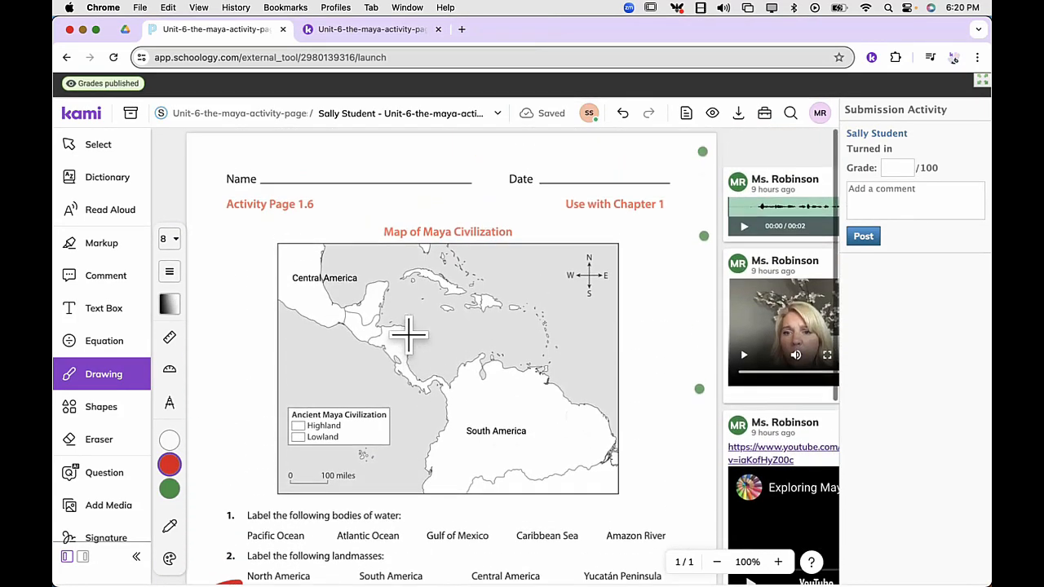
left_click(121, 282)
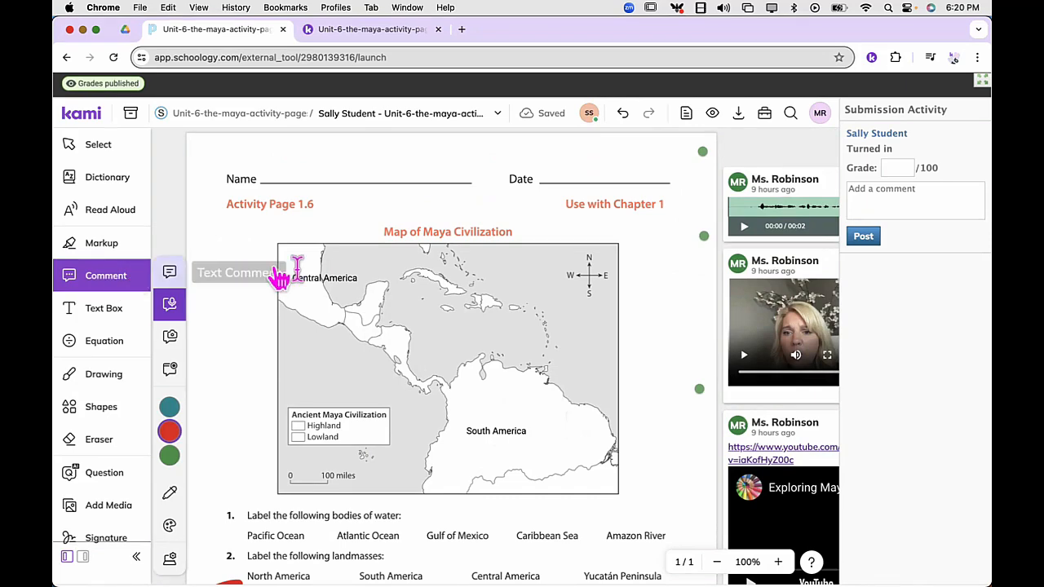
scroll(298, 281, "up", 2)
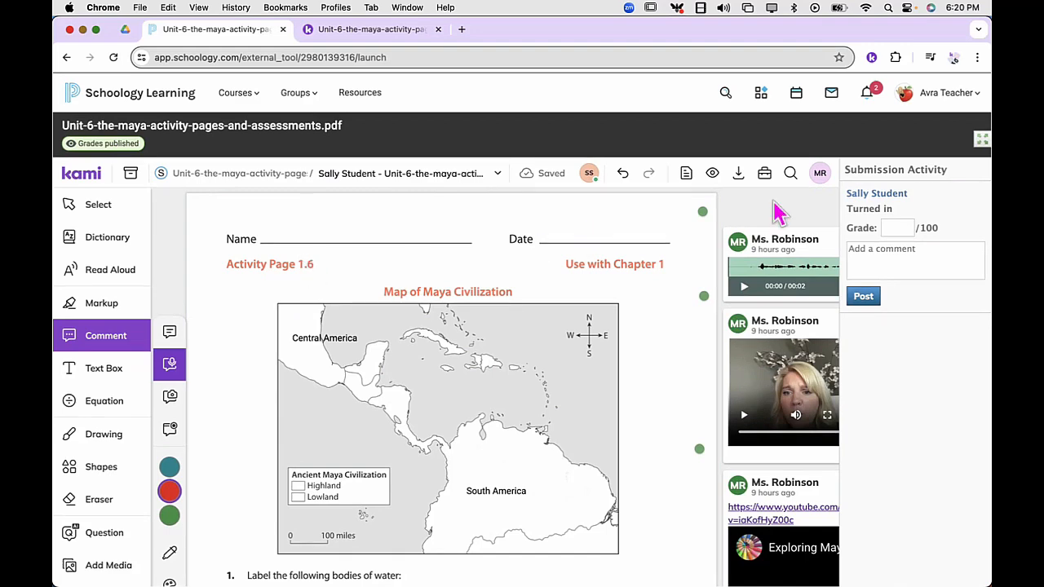
left_click(981, 144)
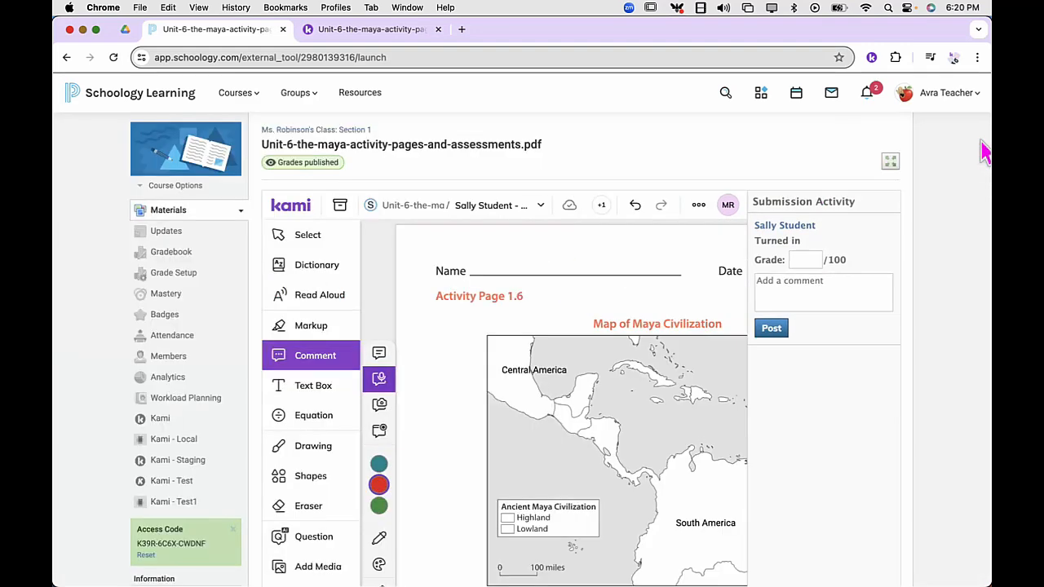
Return to the class materials, open the Book Talk assignment in Class View, and expand it to the full window
left_click(356, 131)
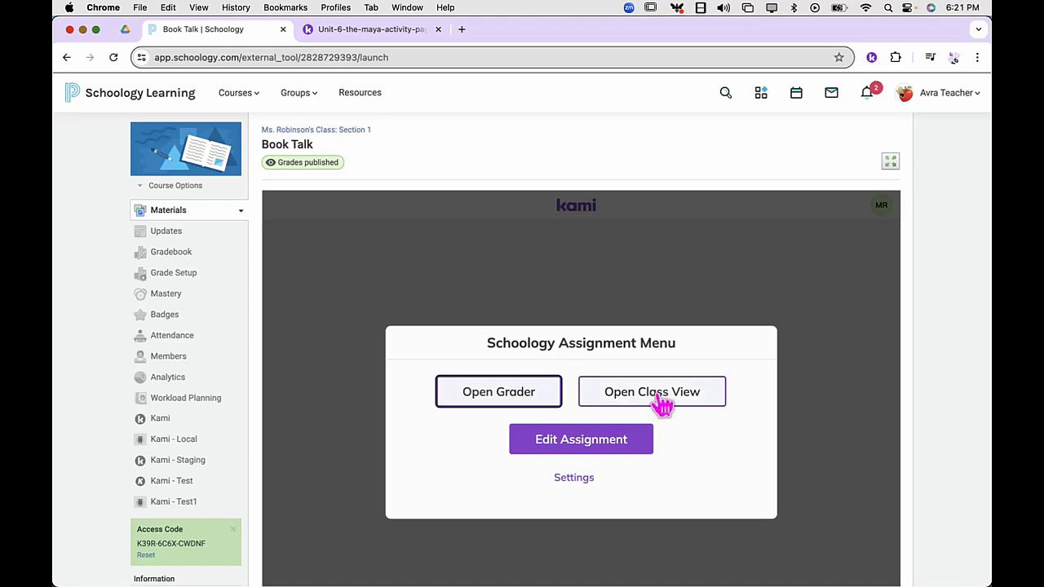
left_click(661, 403)
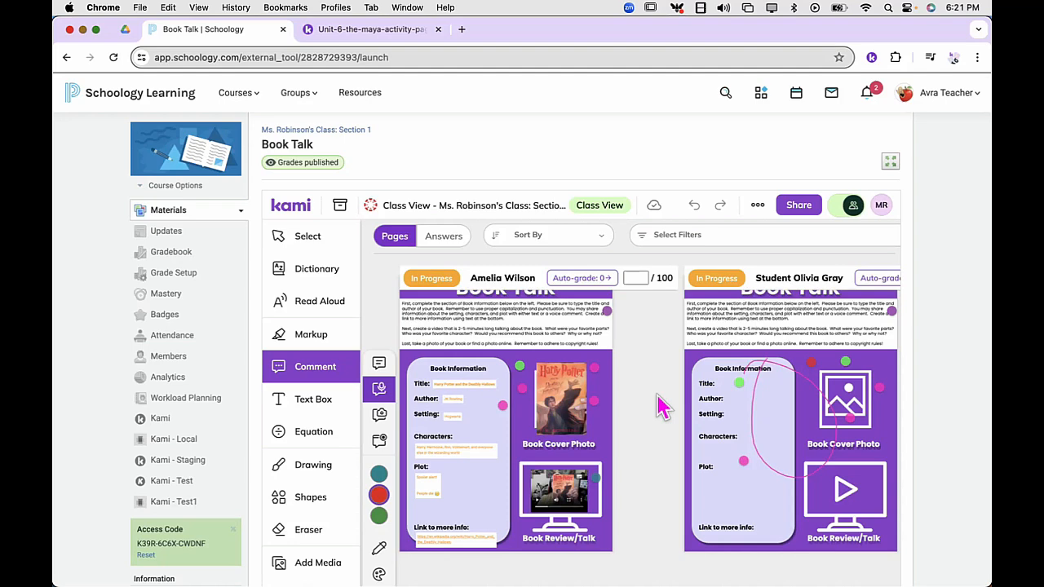
left_click(890, 164)
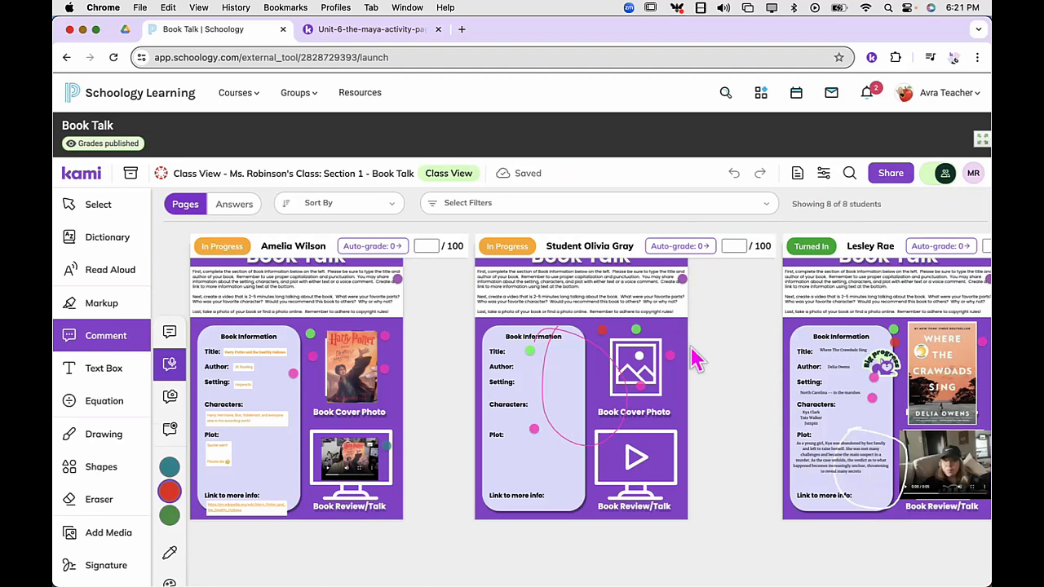
Record a voice comment of about 5 seconds beside the book cover on the student submission about The Name of the Wind
scroll(738, 387, "right", 5)
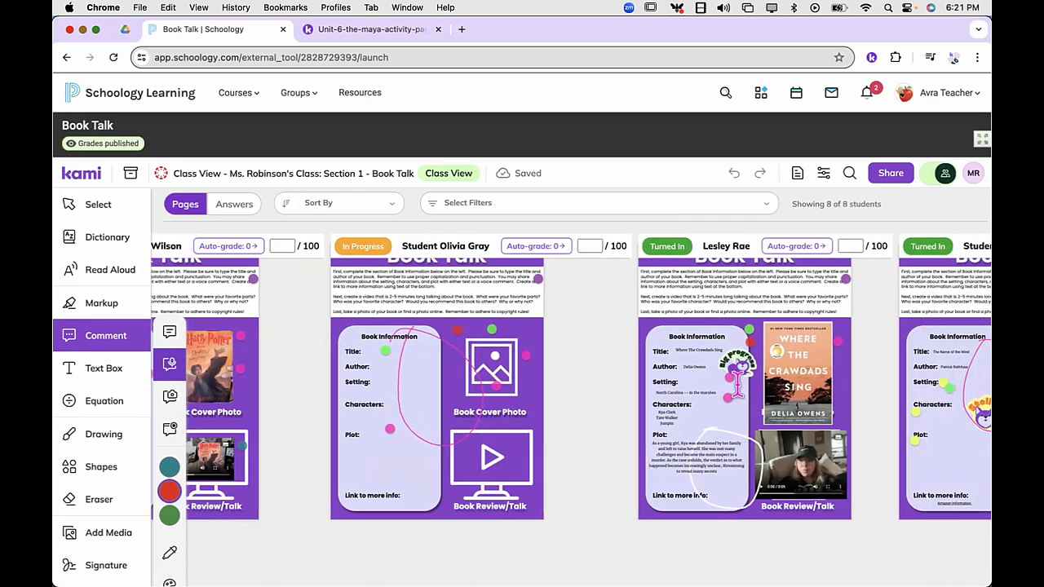
scroll(738, 387, "right", 8)
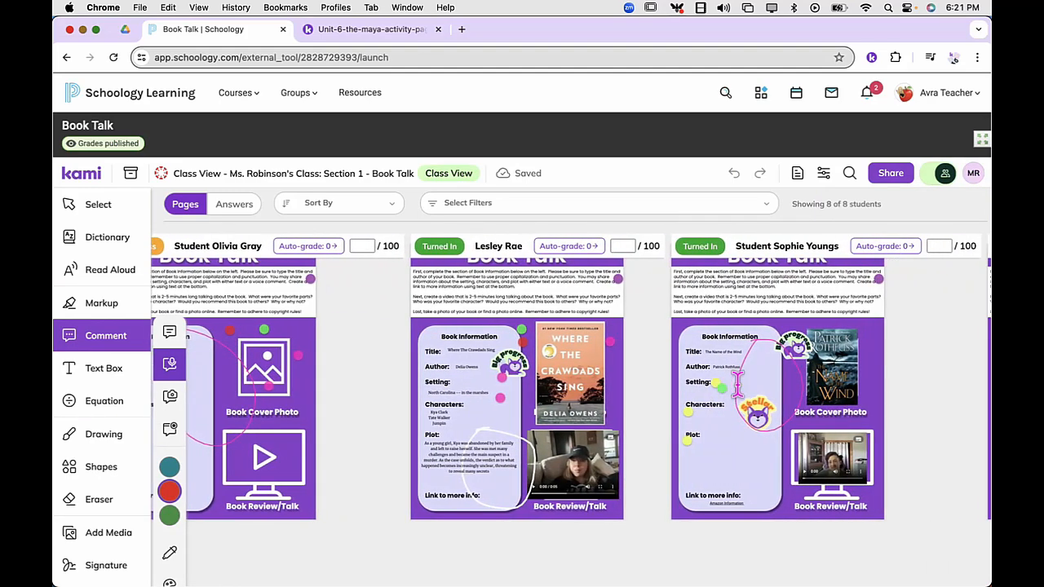
scroll(738, 388, "right", 9)
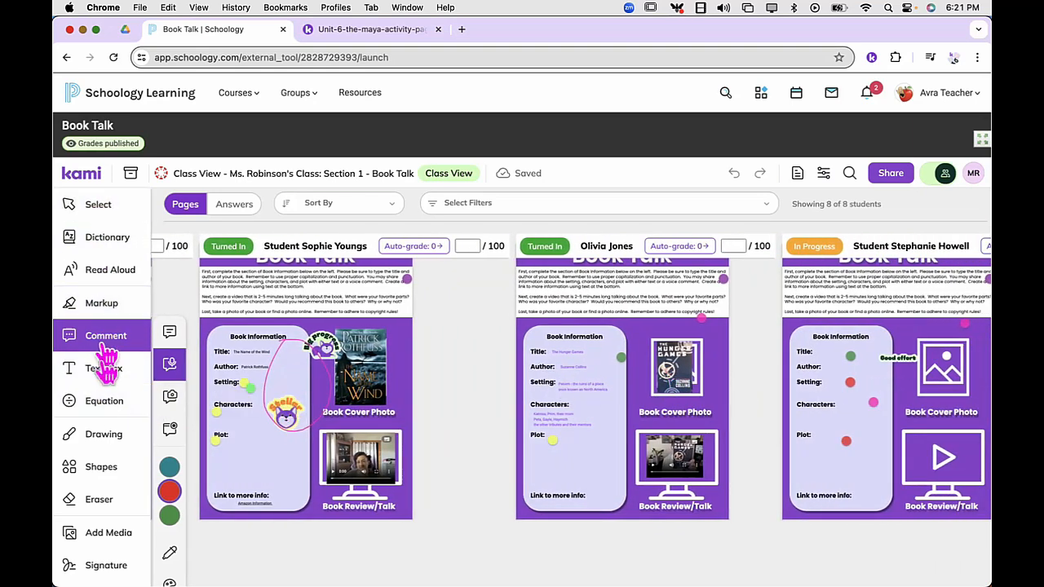
left_click(106, 440)
left_click(113, 337)
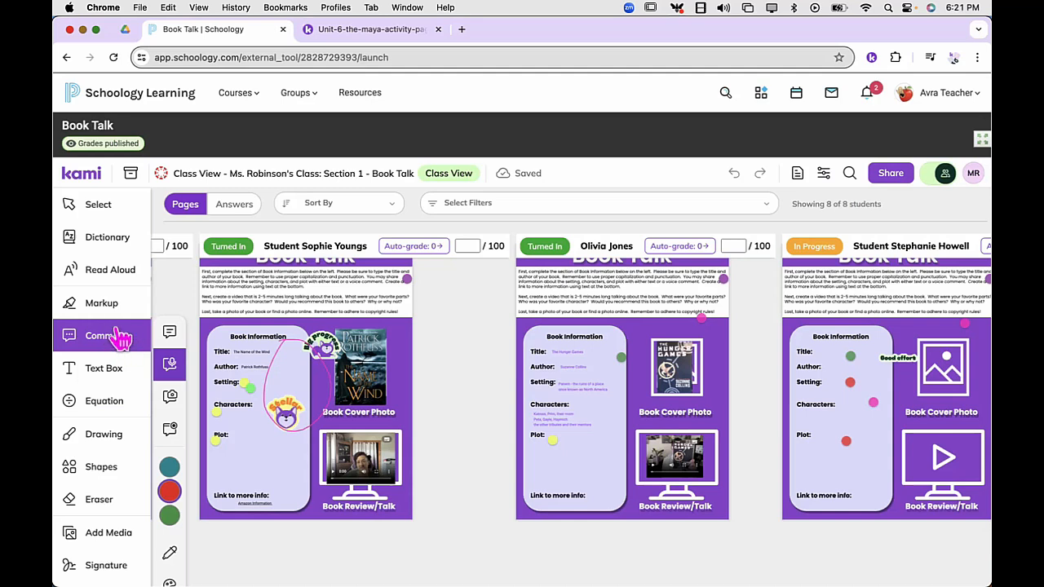
left_click(171, 366)
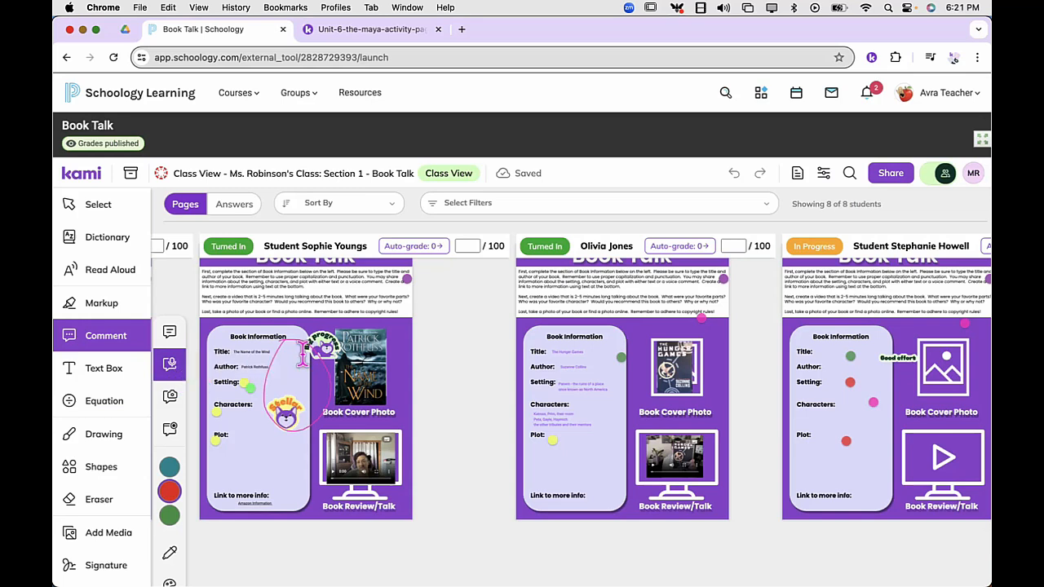
left_click(397, 334)
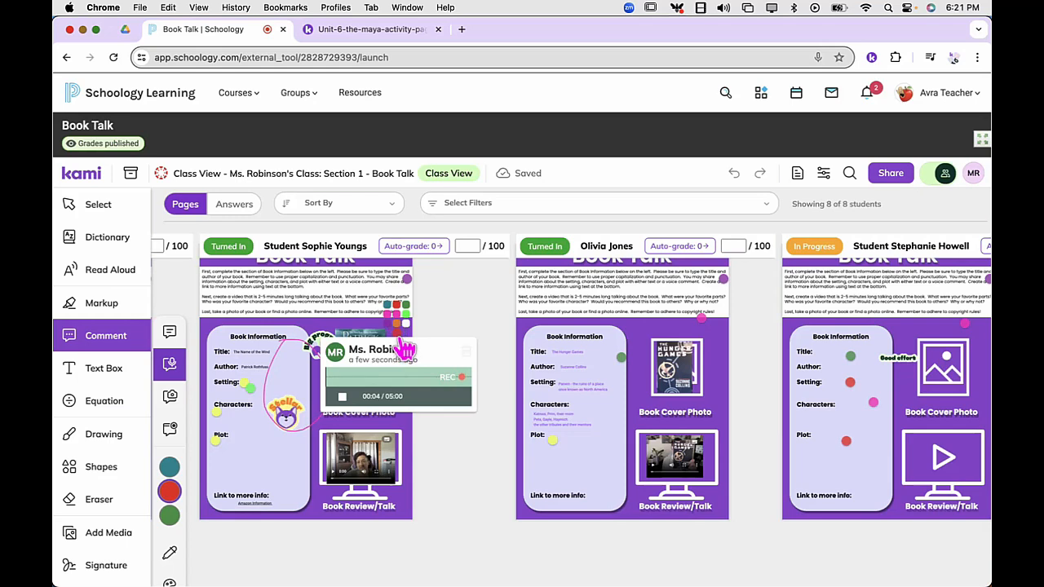
left_click(343, 399)
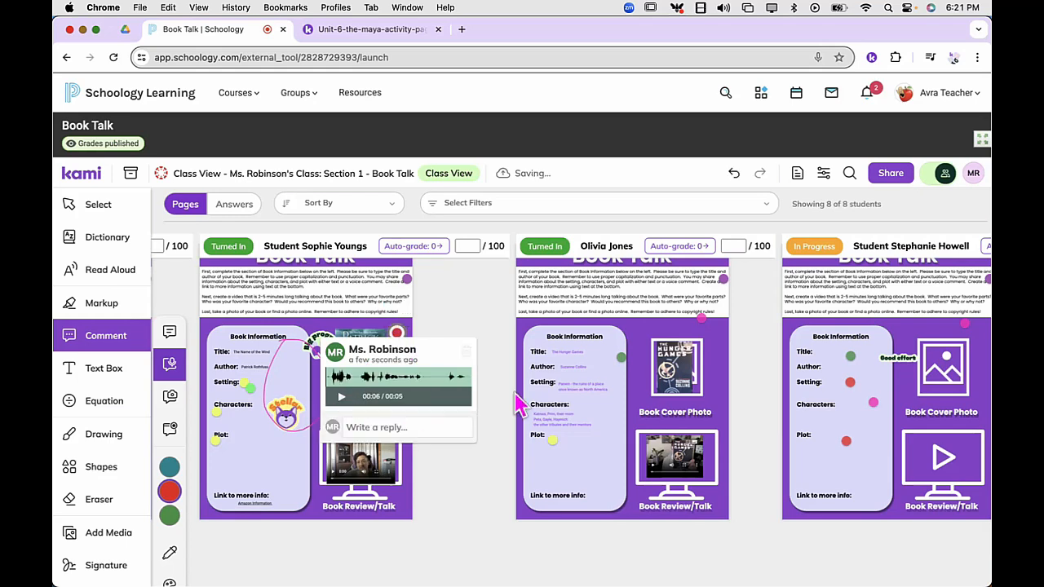
Record a voice comment of about 7 seconds beside The Hunger Games cover and activate that submission's grade field
scroll(607, 376, "right", 3)
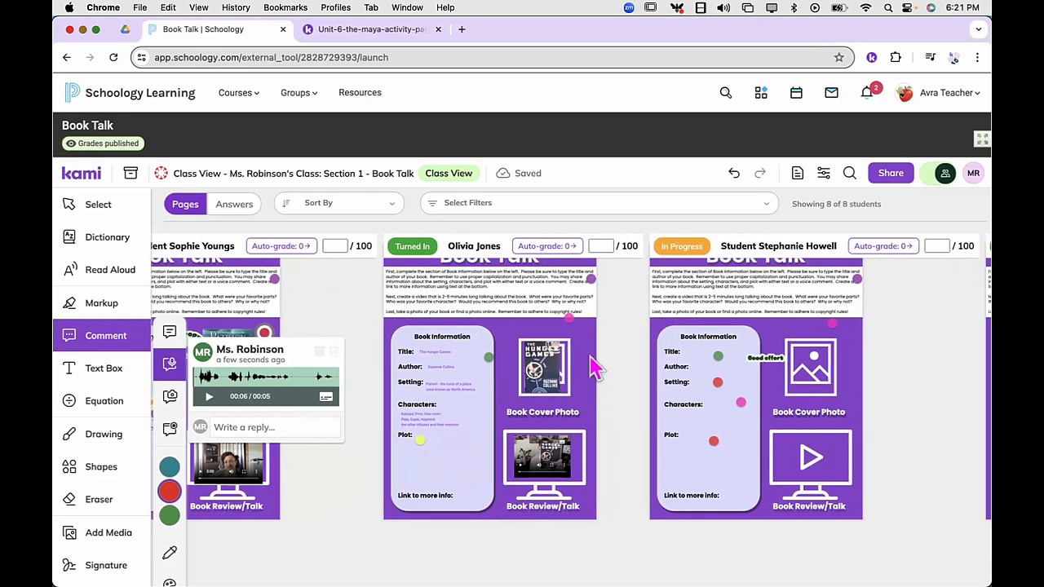
left_click(580, 338)
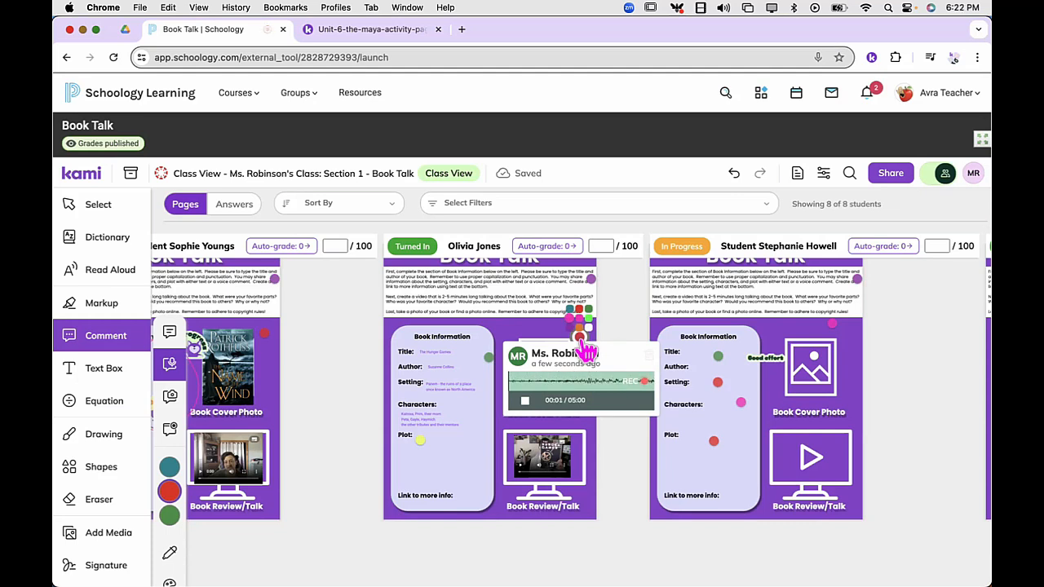
left_click(526, 403)
left_click(718, 383)
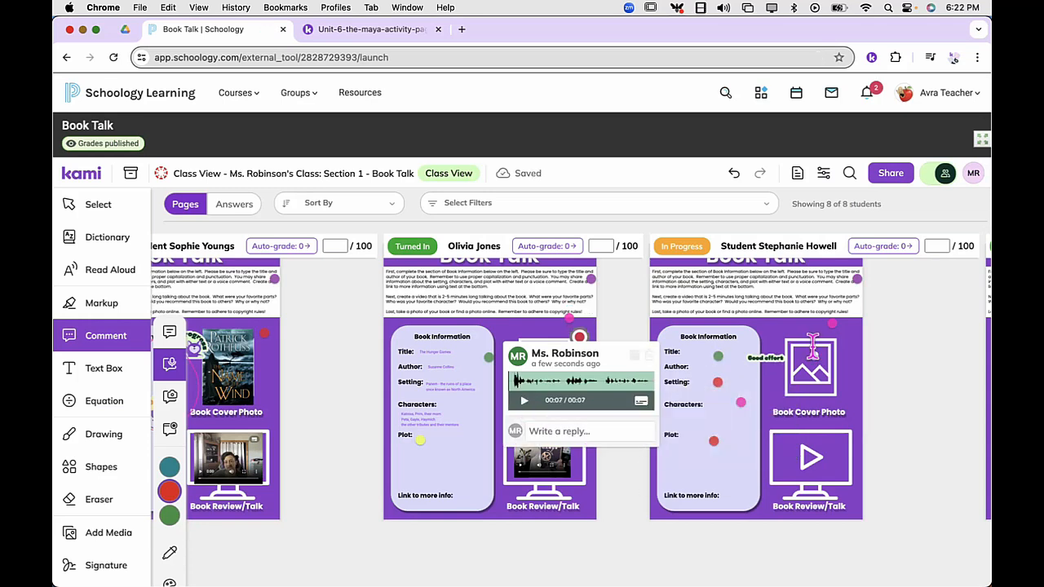
left_click(602, 245)
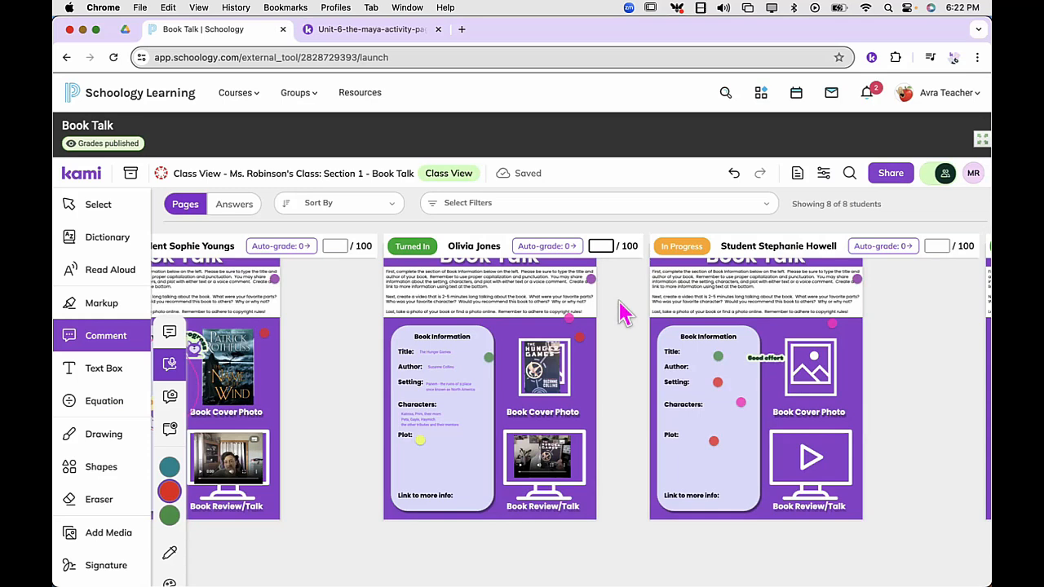
Open Feature Control for the Book Talk assignment and examine the list of tools that can be switched on or off
left_click(823, 175)
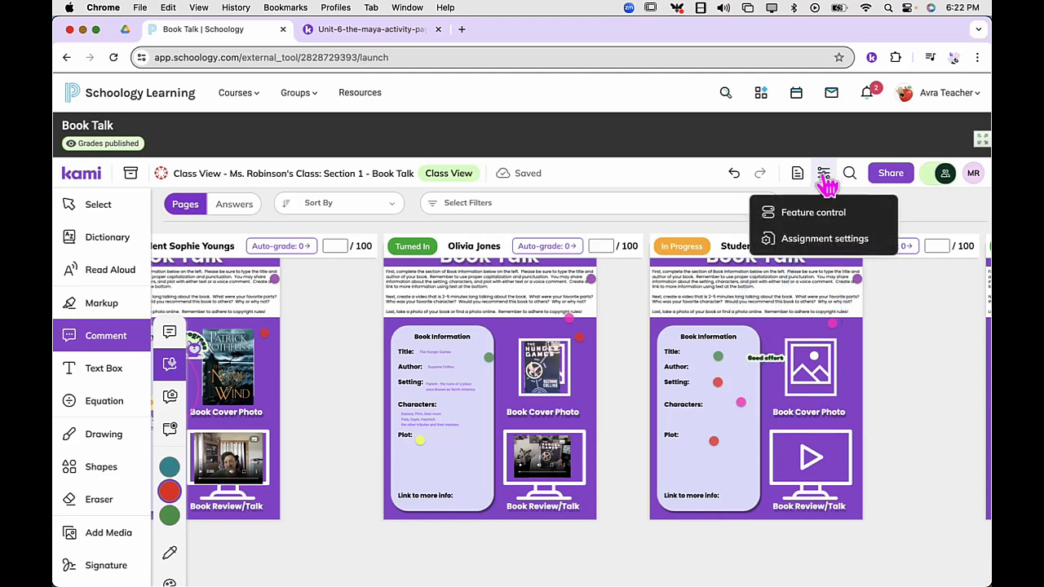
left_click(827, 222)
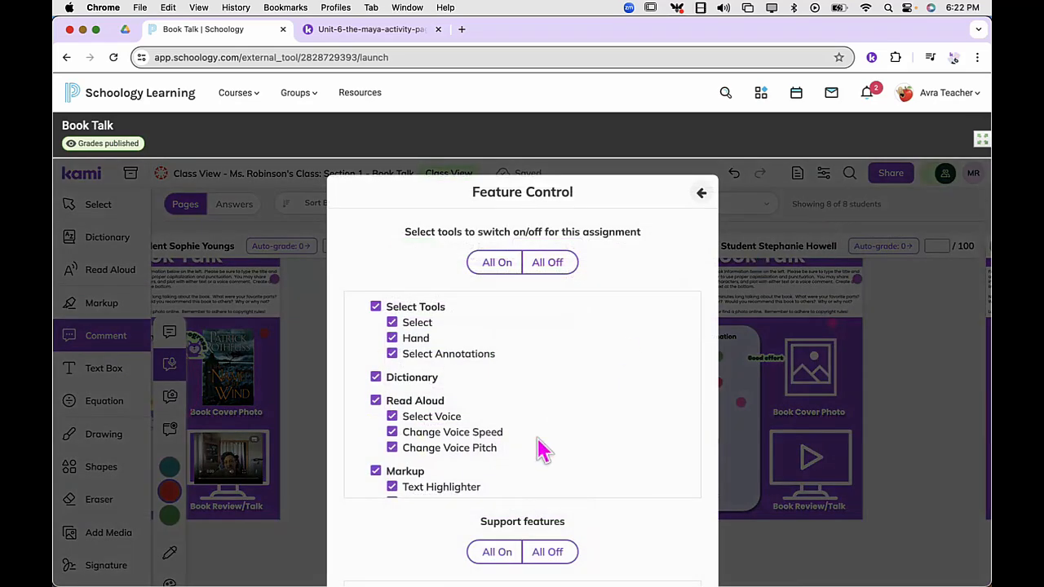
scroll(540, 445, "down", 10)
scroll(540, 447, "down", 8)
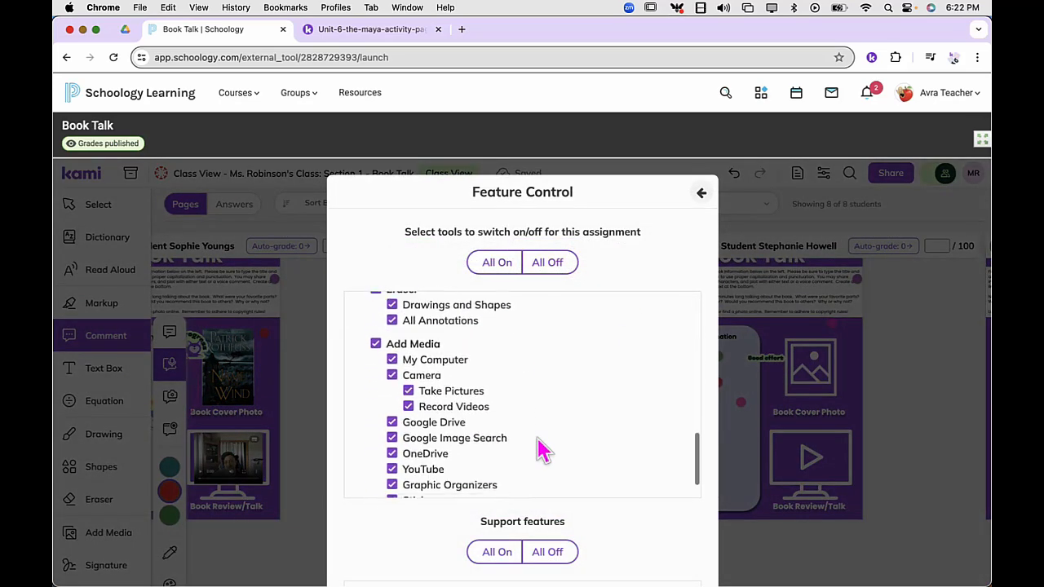
Review the remaining tools and the support features in Feature Control, then accept the settings
scroll(540, 447, "down", 6)
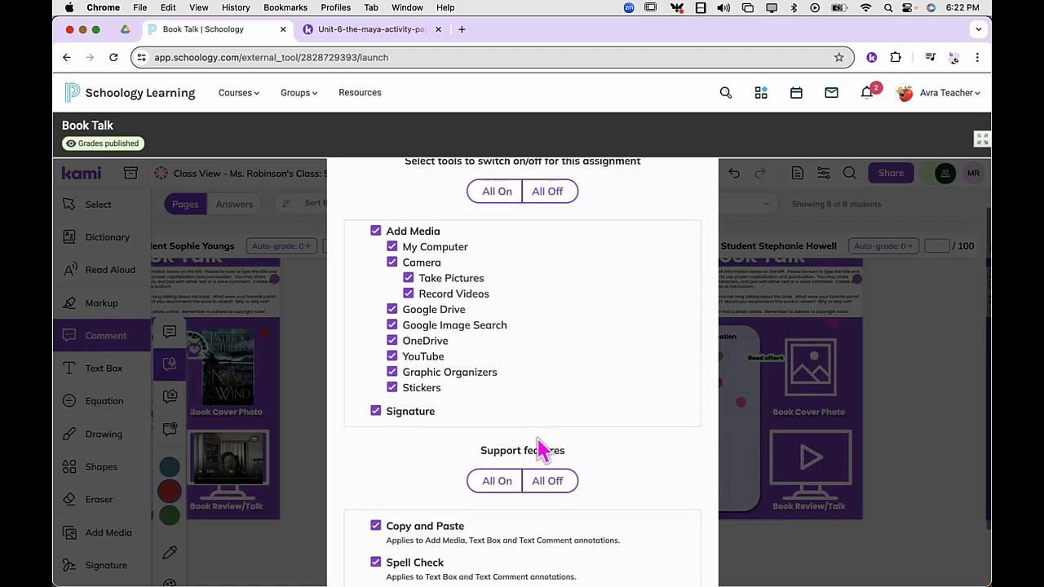
scroll(541, 457, "down", 2)
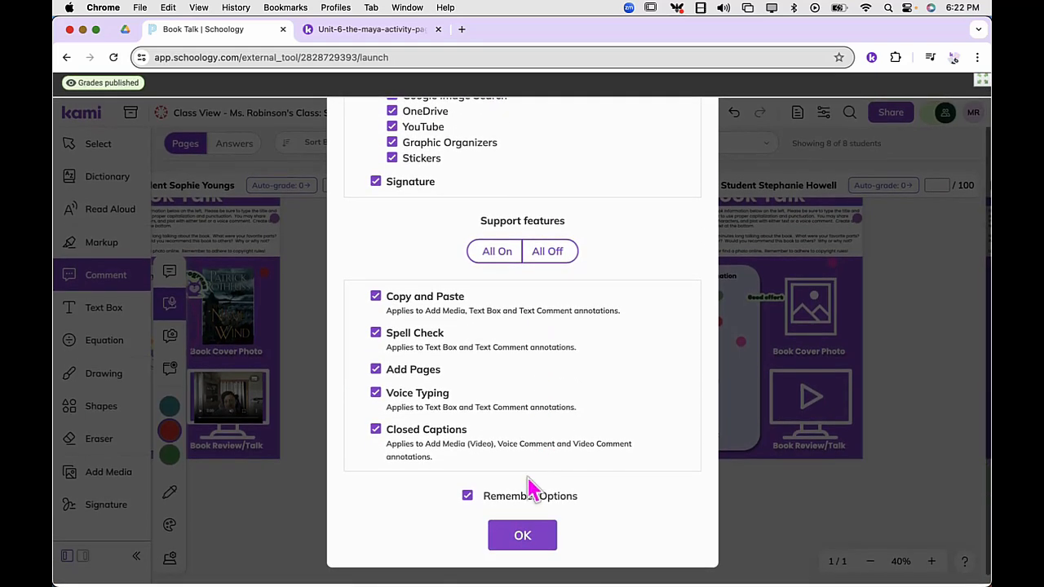
left_click(522, 538)
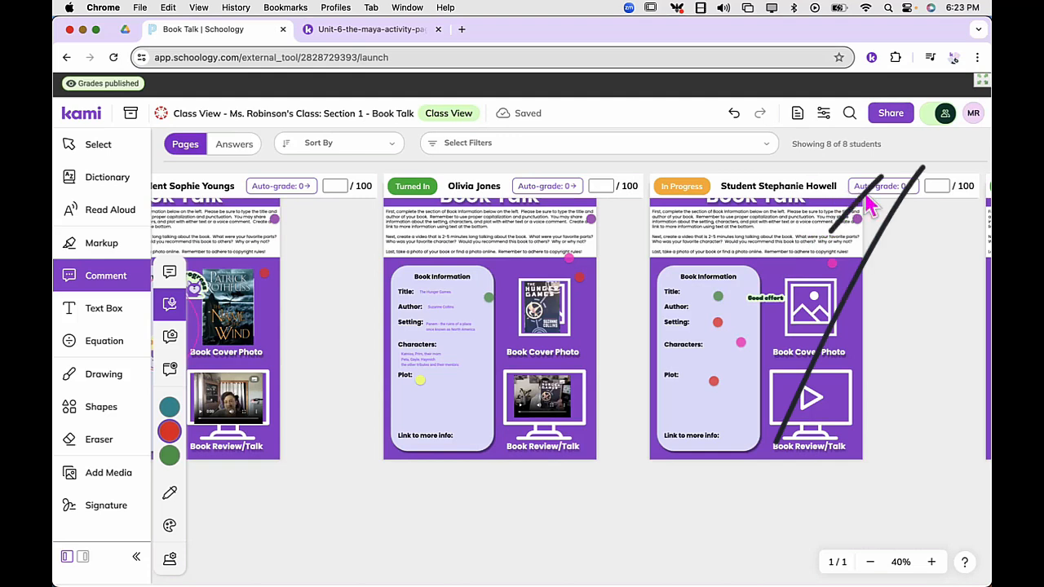
Switch from Class View to the Book Talk assignment's master document and look over its page
left_click(929, 119)
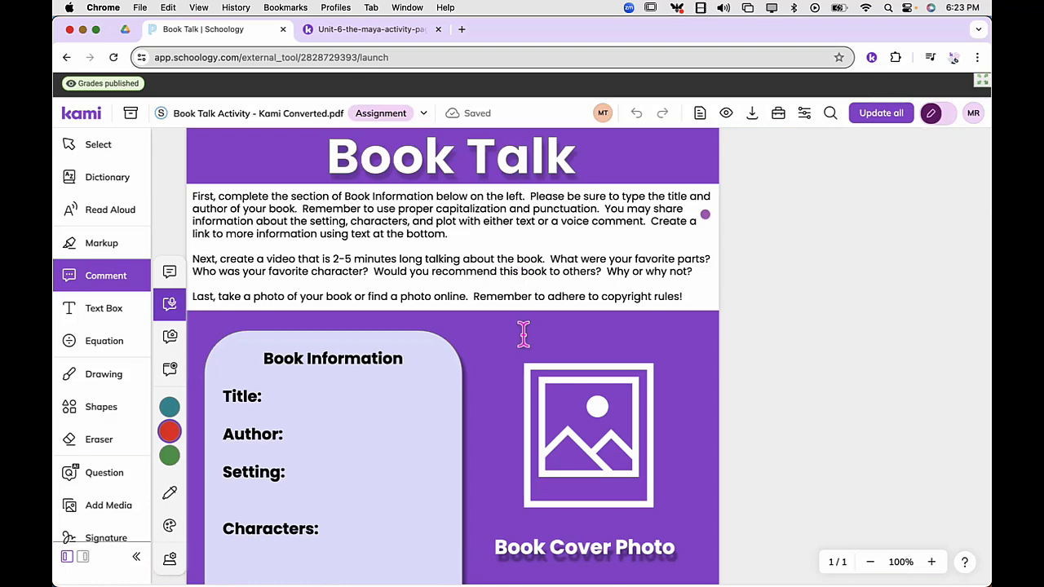
scroll(523, 334, "down", 1)
scroll(523, 334, "down", 3)
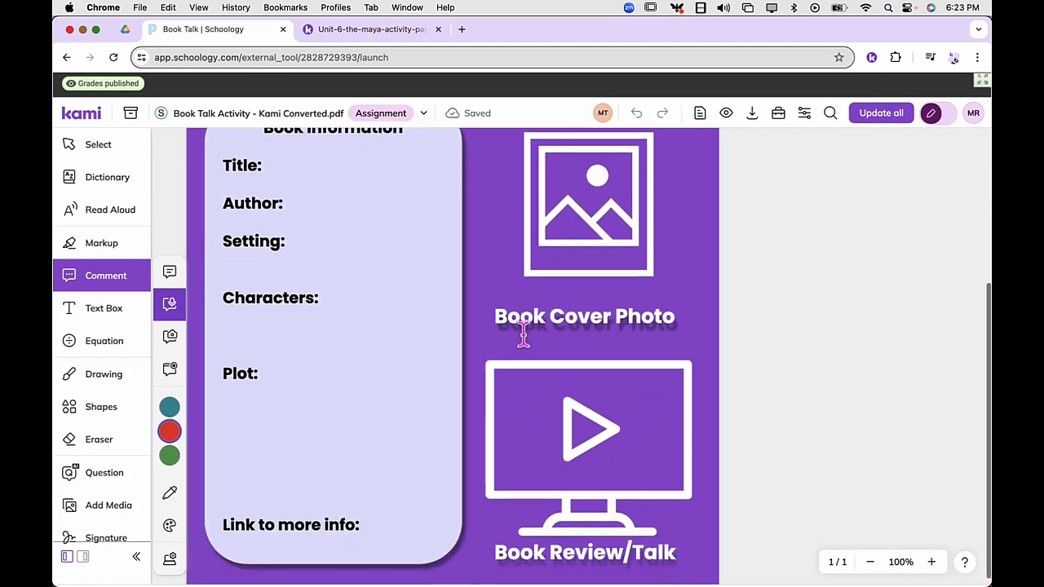
scroll(523, 333, "up", 4)
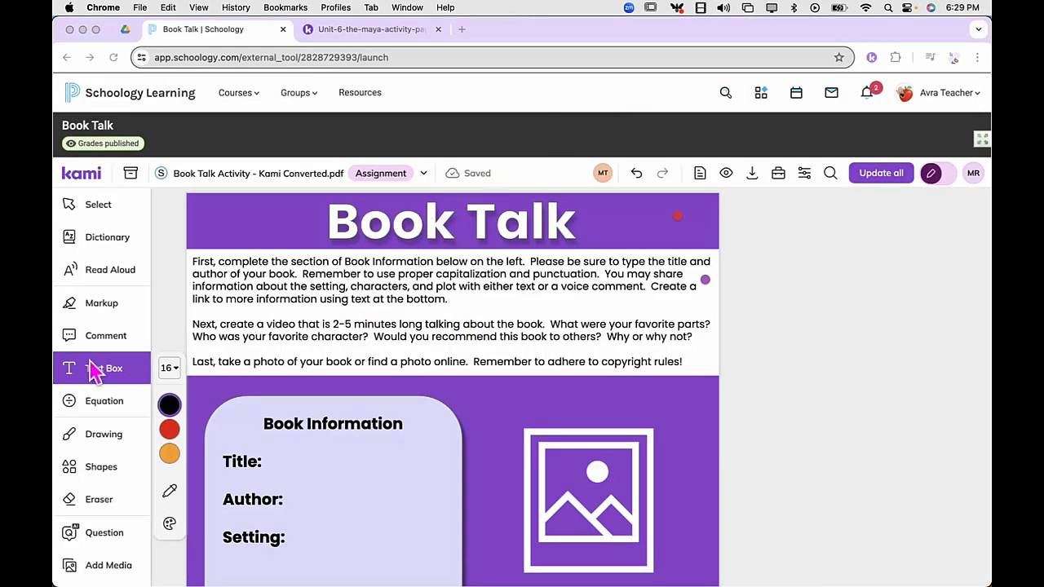
Cover the video instructions with a text box asking for a video "1-2 minutes long", keeping the questions, and widen it over the original text
left_click(92, 371)
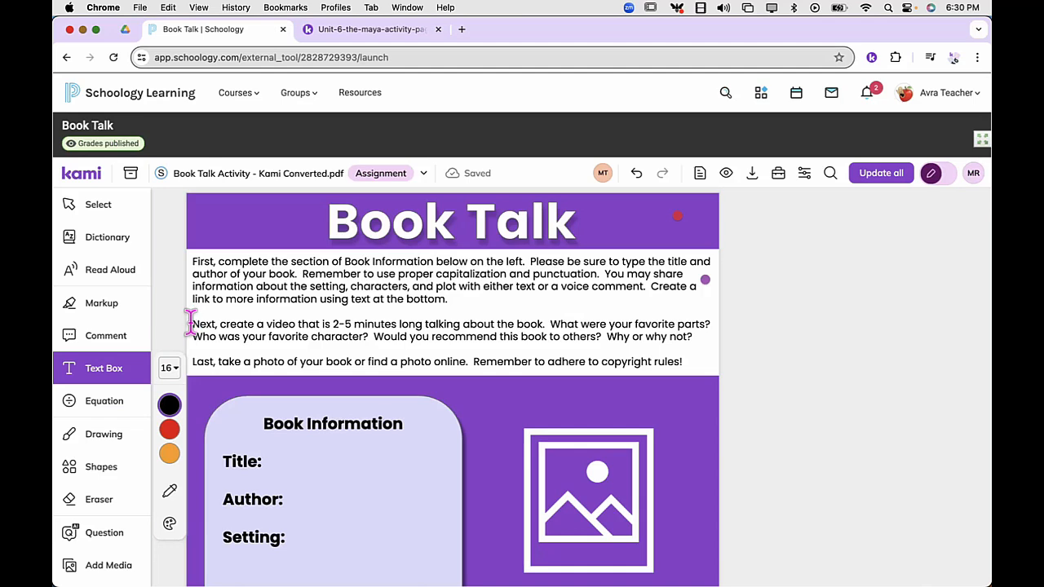
left_click(189, 316)
type("Next, create a video that is 1-2 minutes long talking about the book.  What were your favorite parts? Who was your favorite character?  Would you recommend this book to others?  Why or why not?")
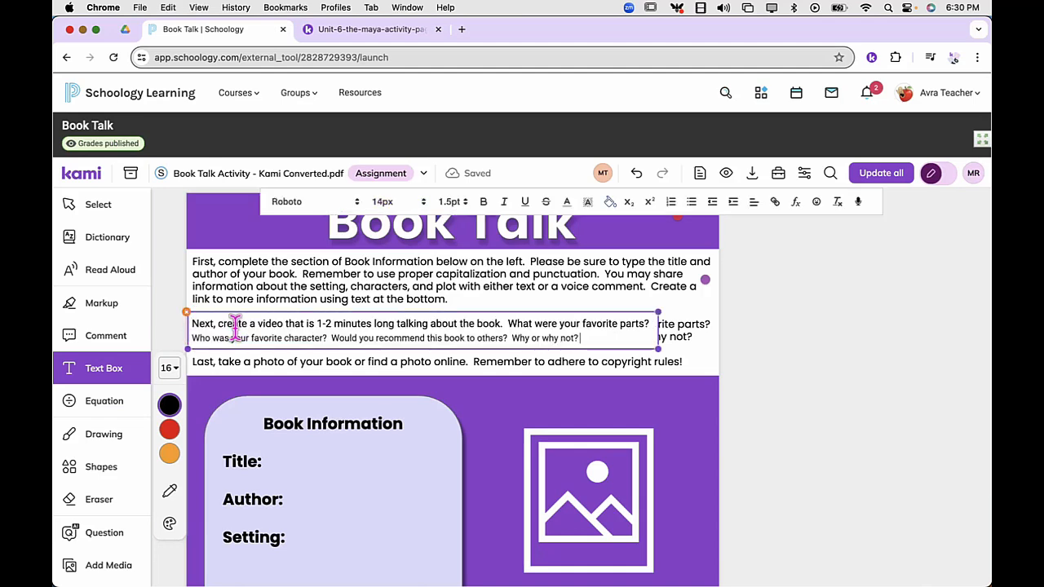
left_click_drag(692, 349, 710, 350)
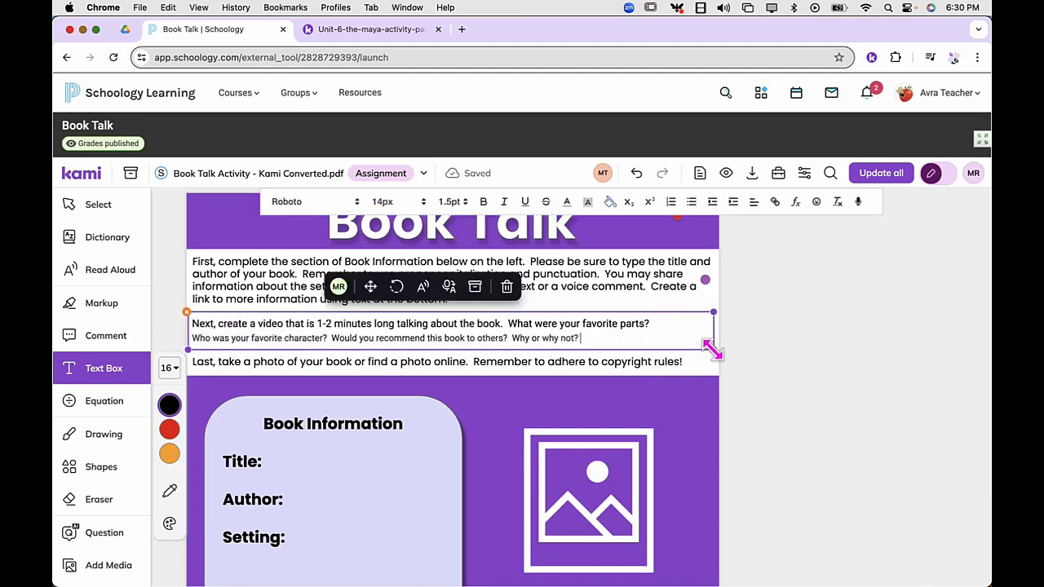
left_click(771, 346)
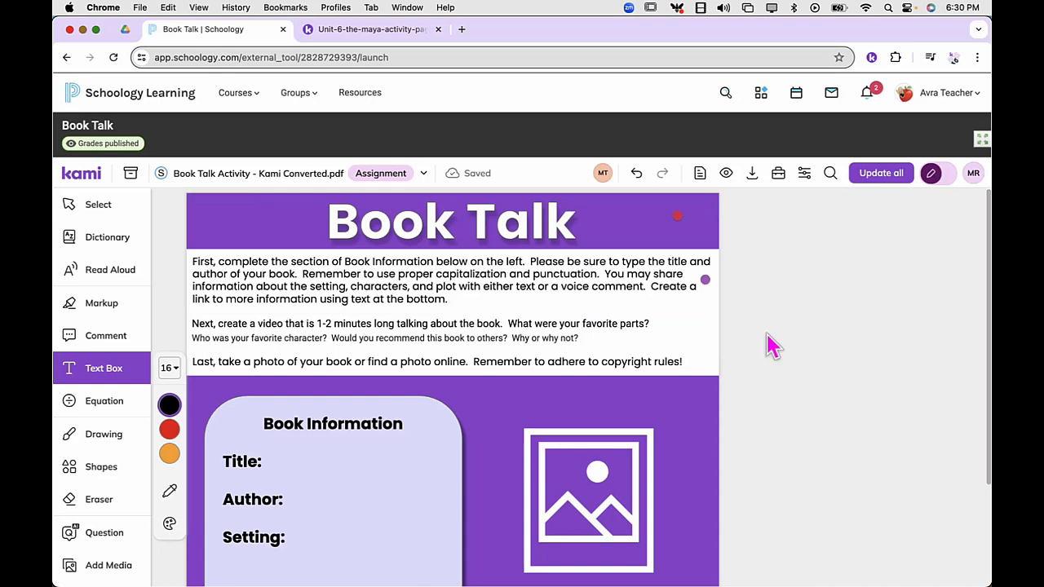
Record a voice comment of about 16 seconds beside the revised video instructions, at the page's right edge
left_click(118, 336)
left_click(170, 367)
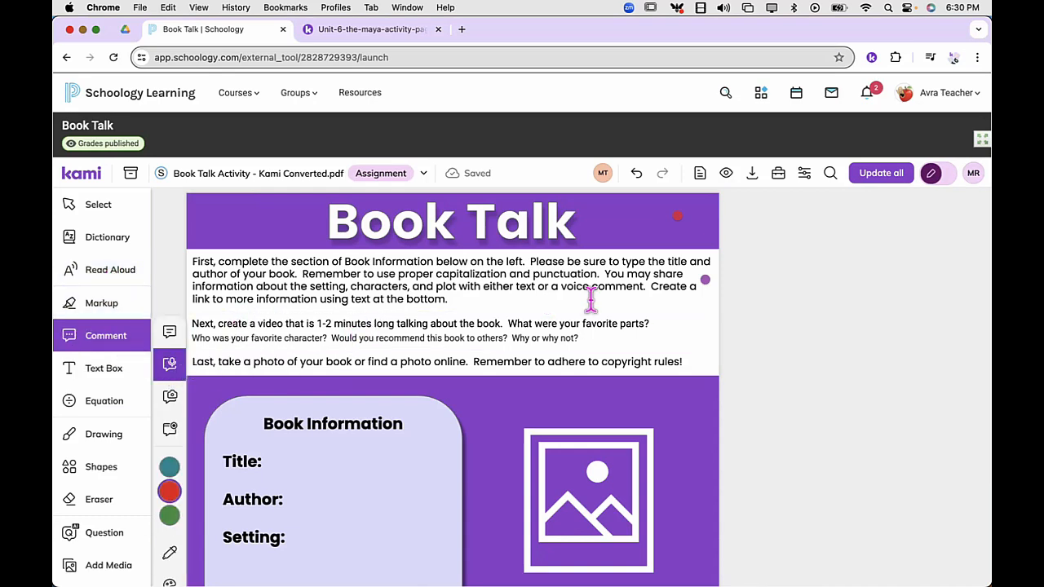
left_click(698, 304)
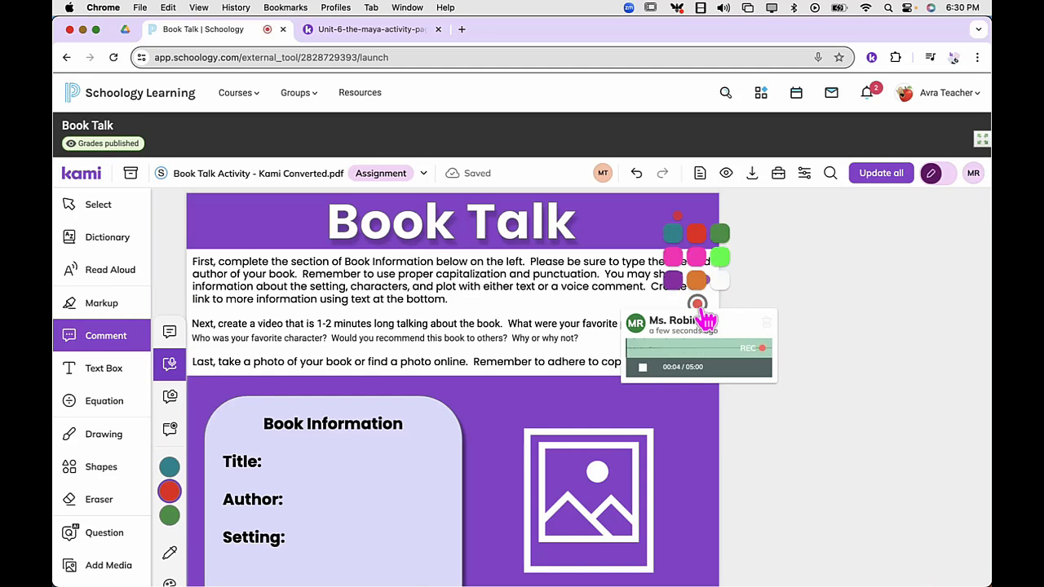
left_click(642, 367)
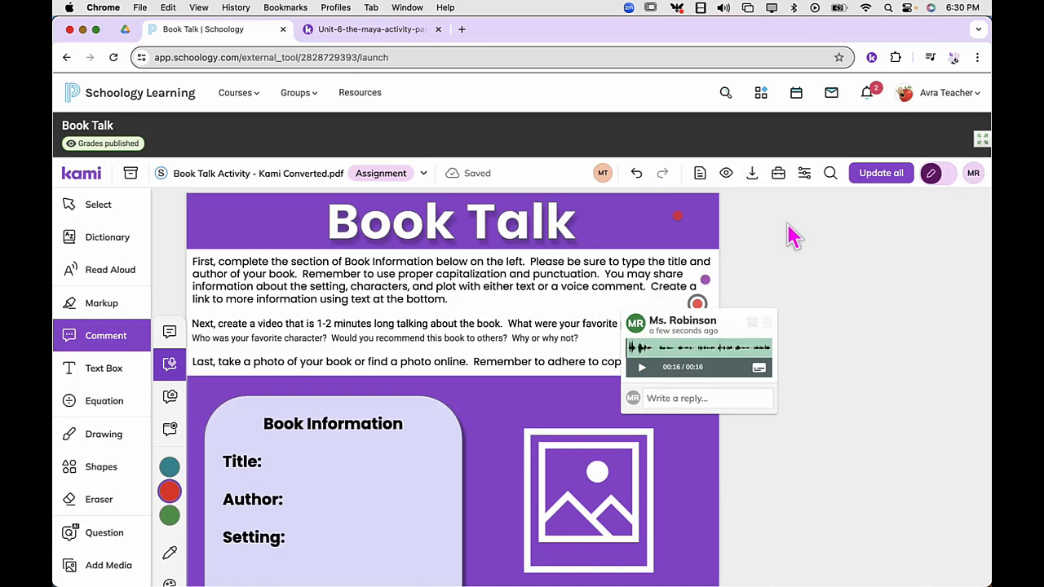
Apply the assignment changes to all student copies and return to Class View
left_click(880, 175)
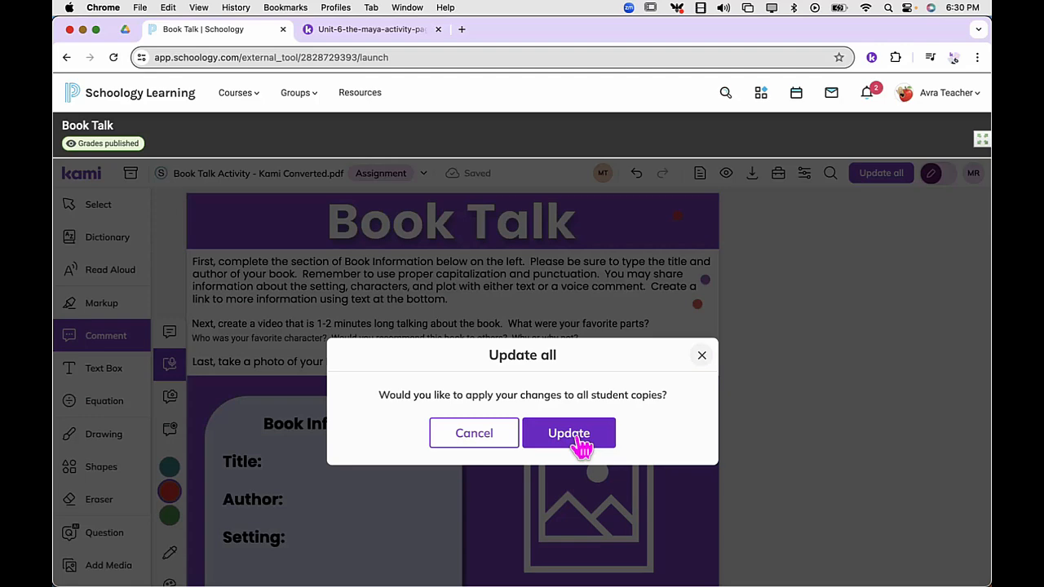
left_click(580, 441)
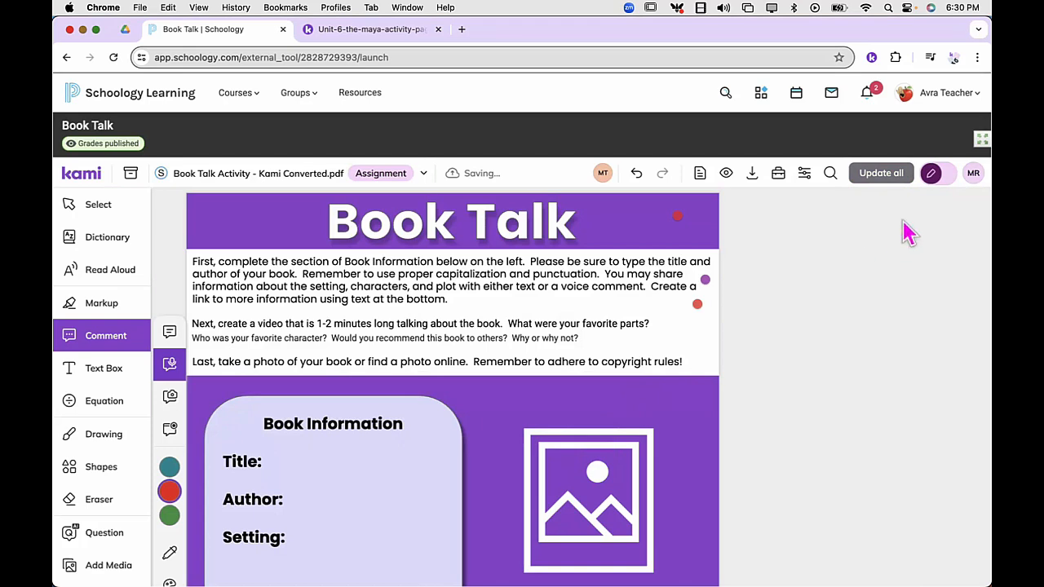
left_click(952, 176)
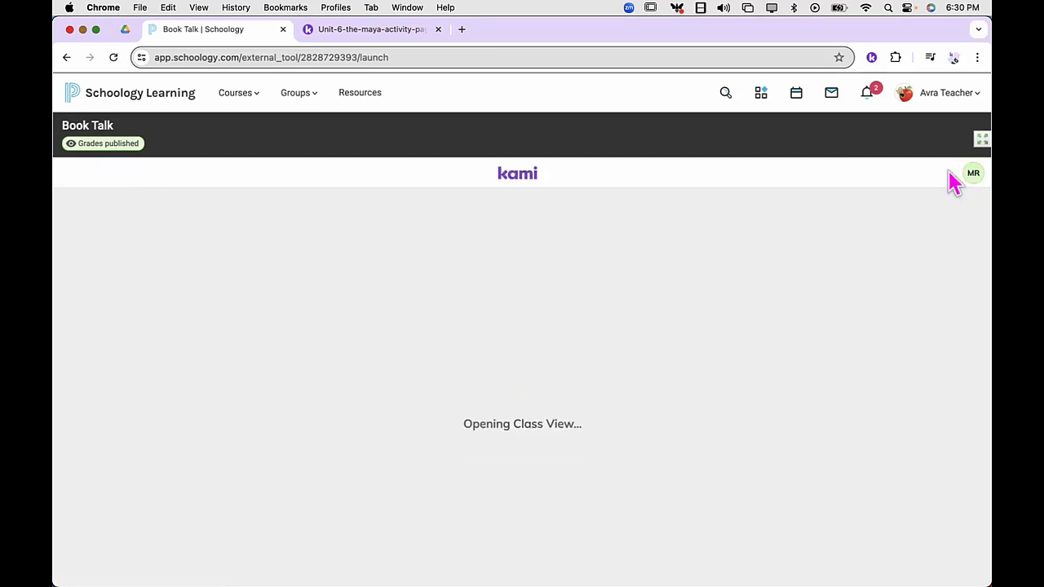